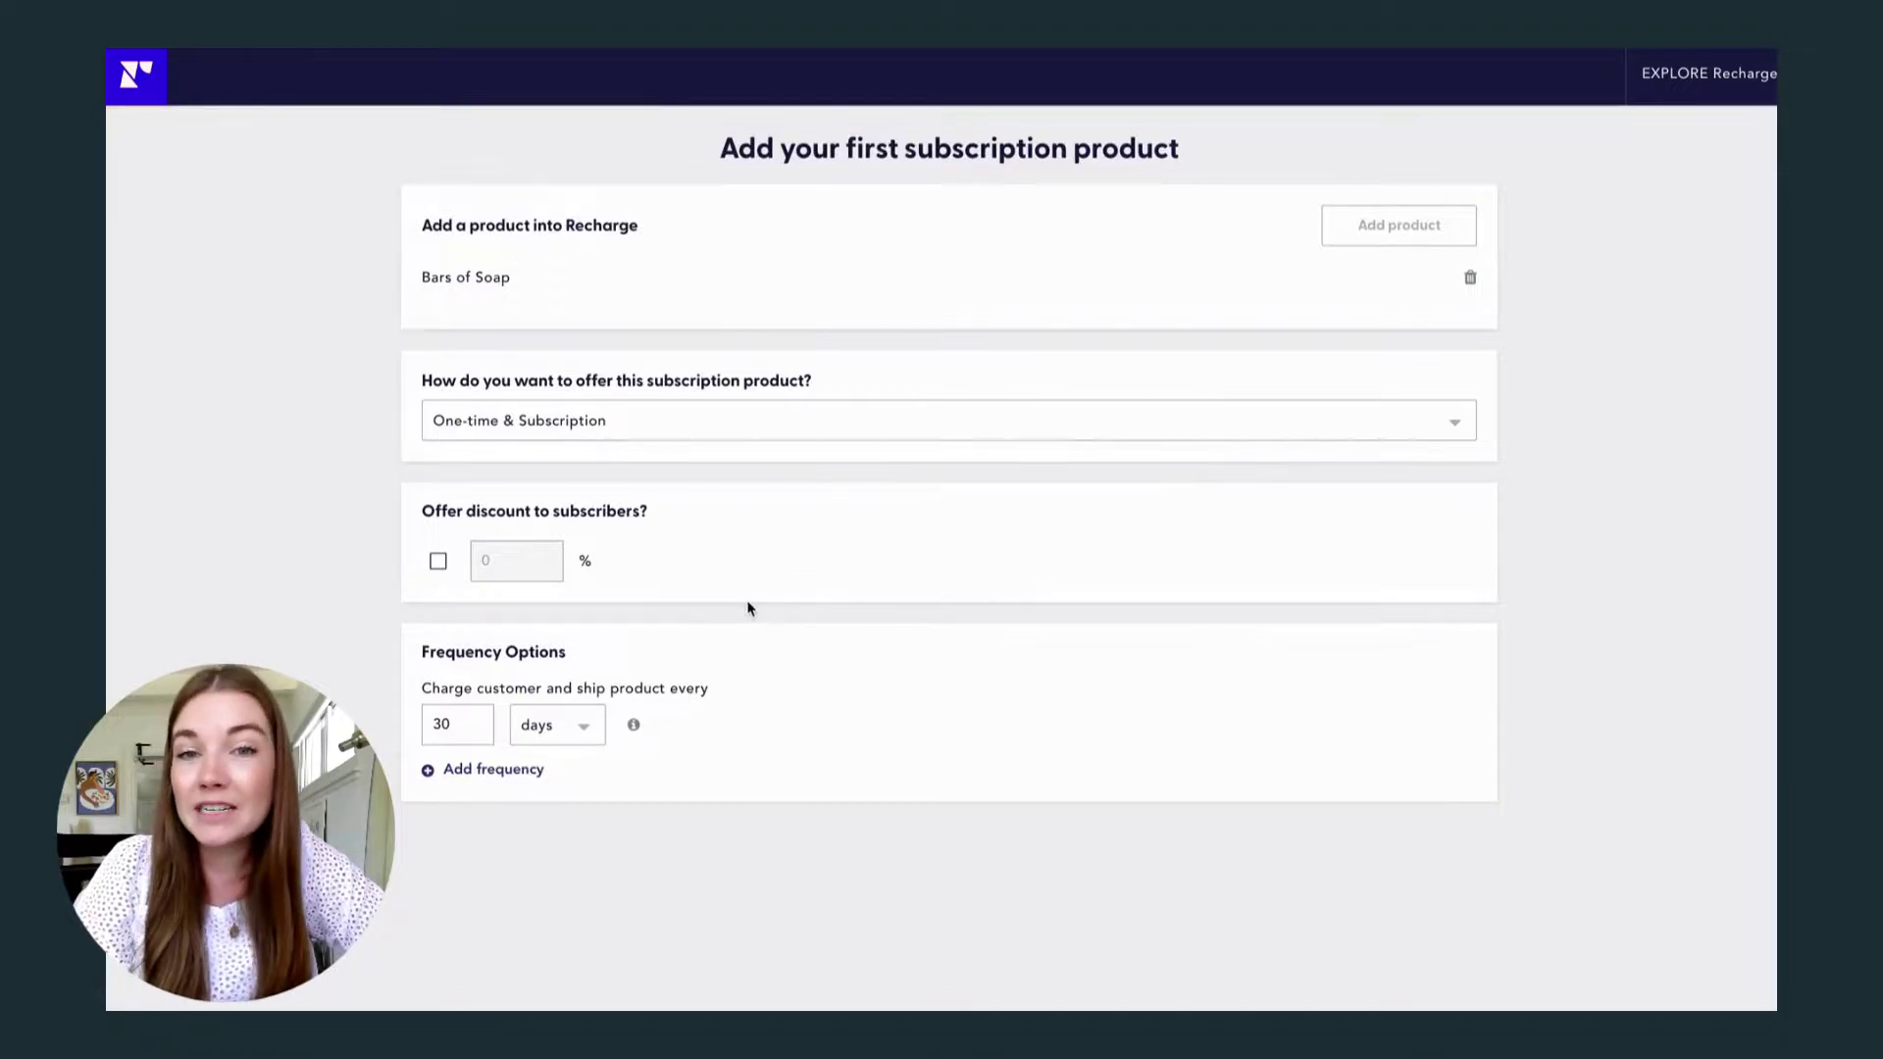
# - Offer subscribers of the Bars of Soap product a 10% discount
pyautogui.click(437, 561)
pyautogui.click(547, 562)
pyautogui.write('10')
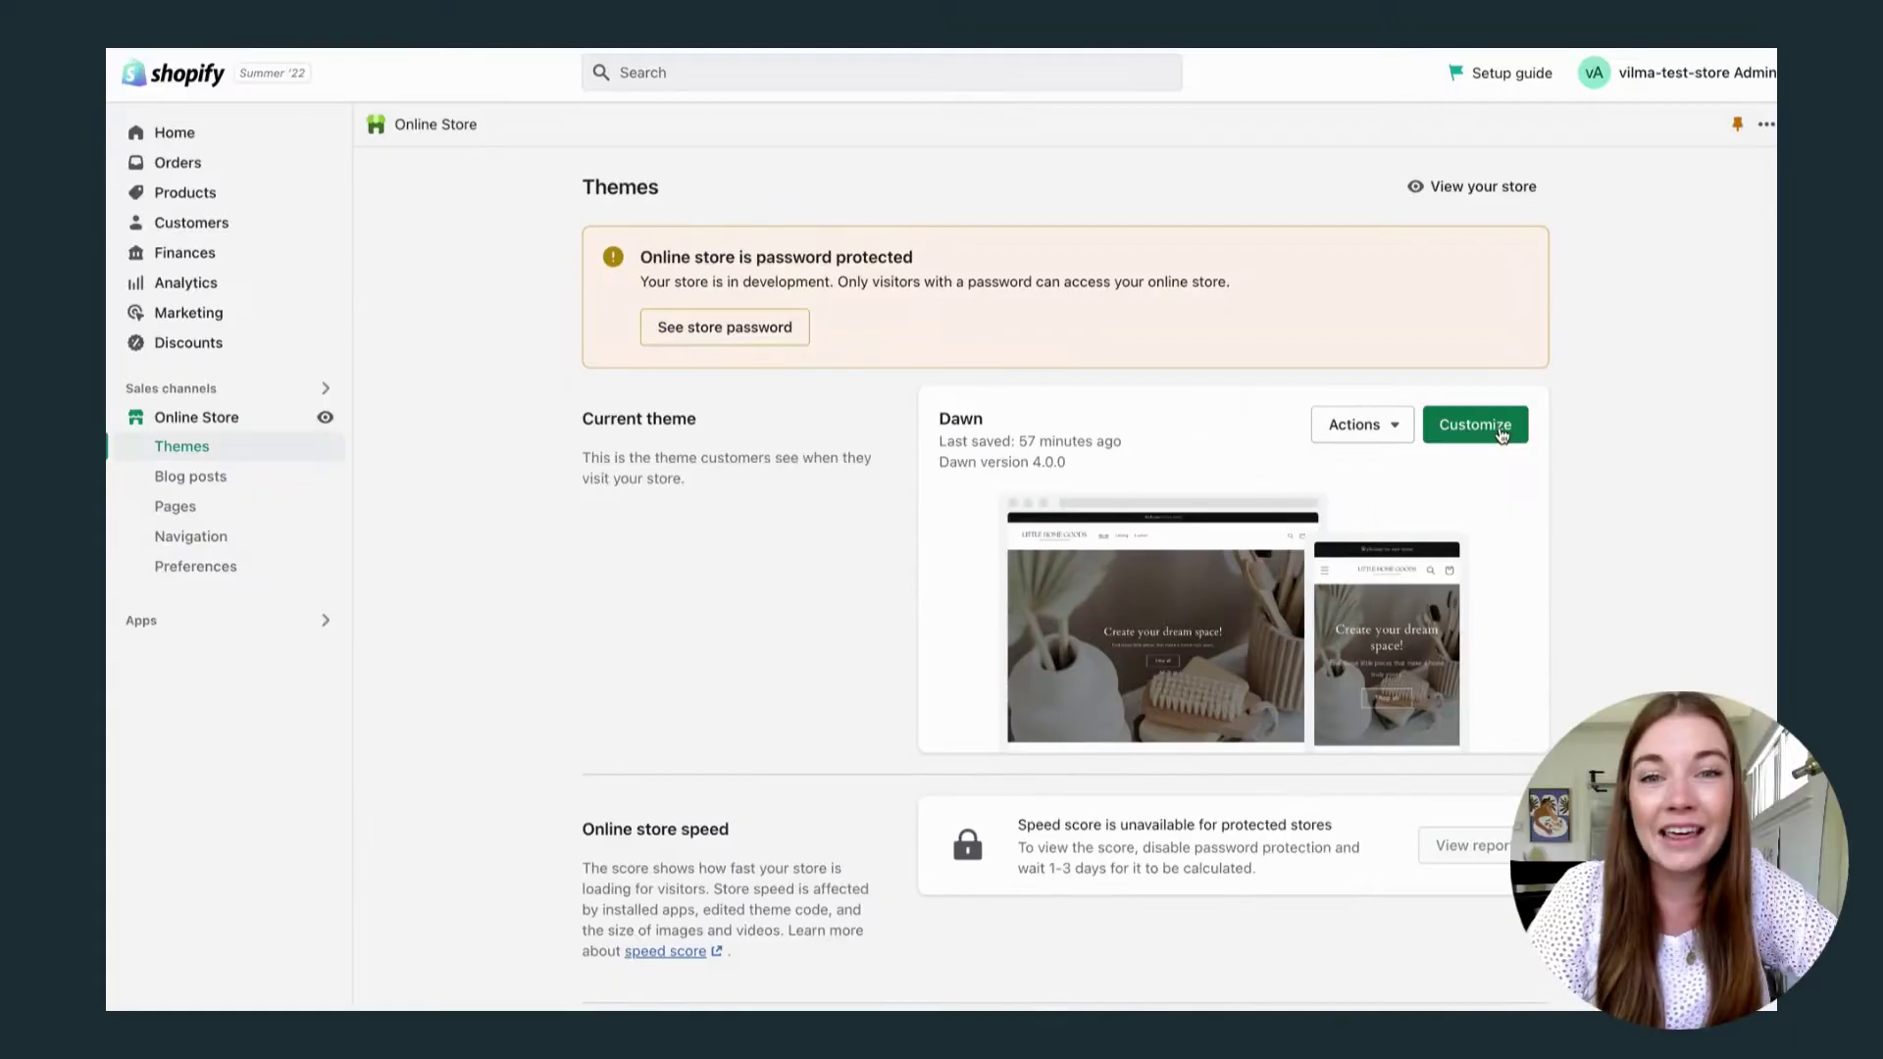
# - Customize the current Dawn theme in Shopify and switch to the Default product template
pyautogui.click(1501, 434)
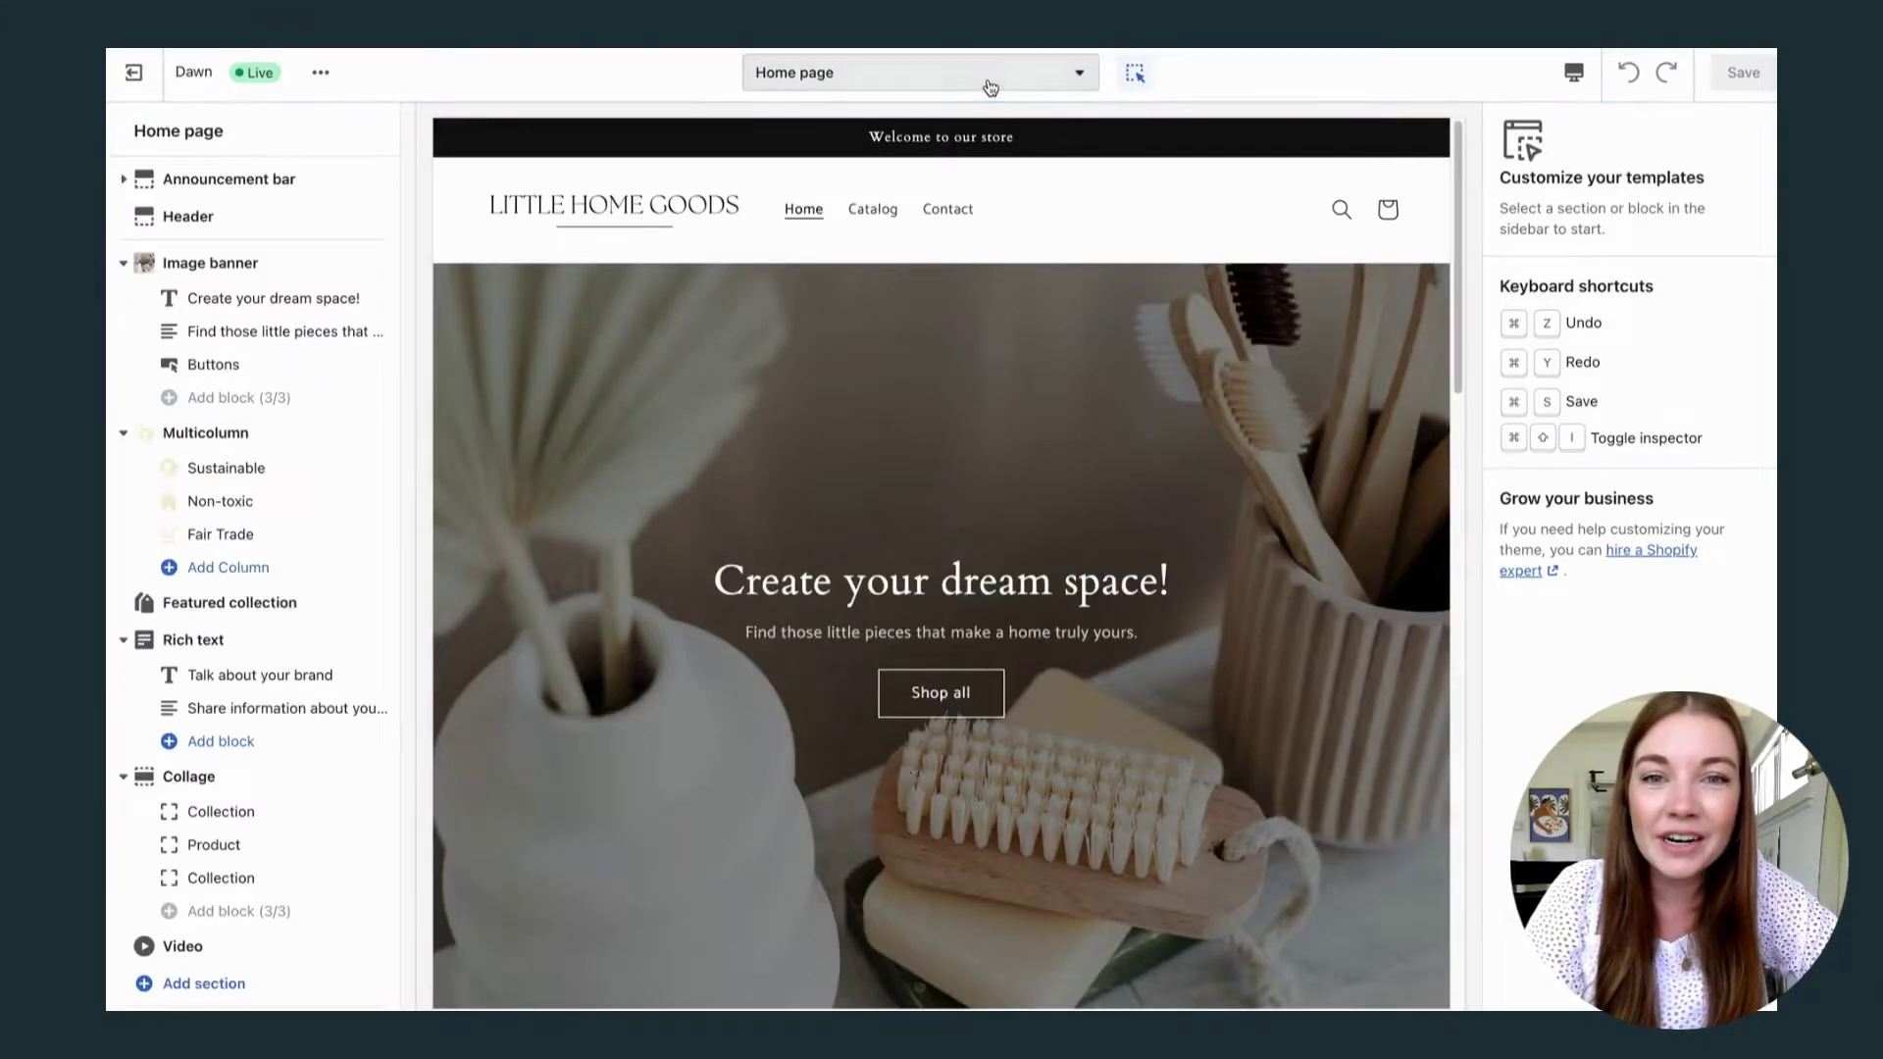
pyautogui.click(991, 86)
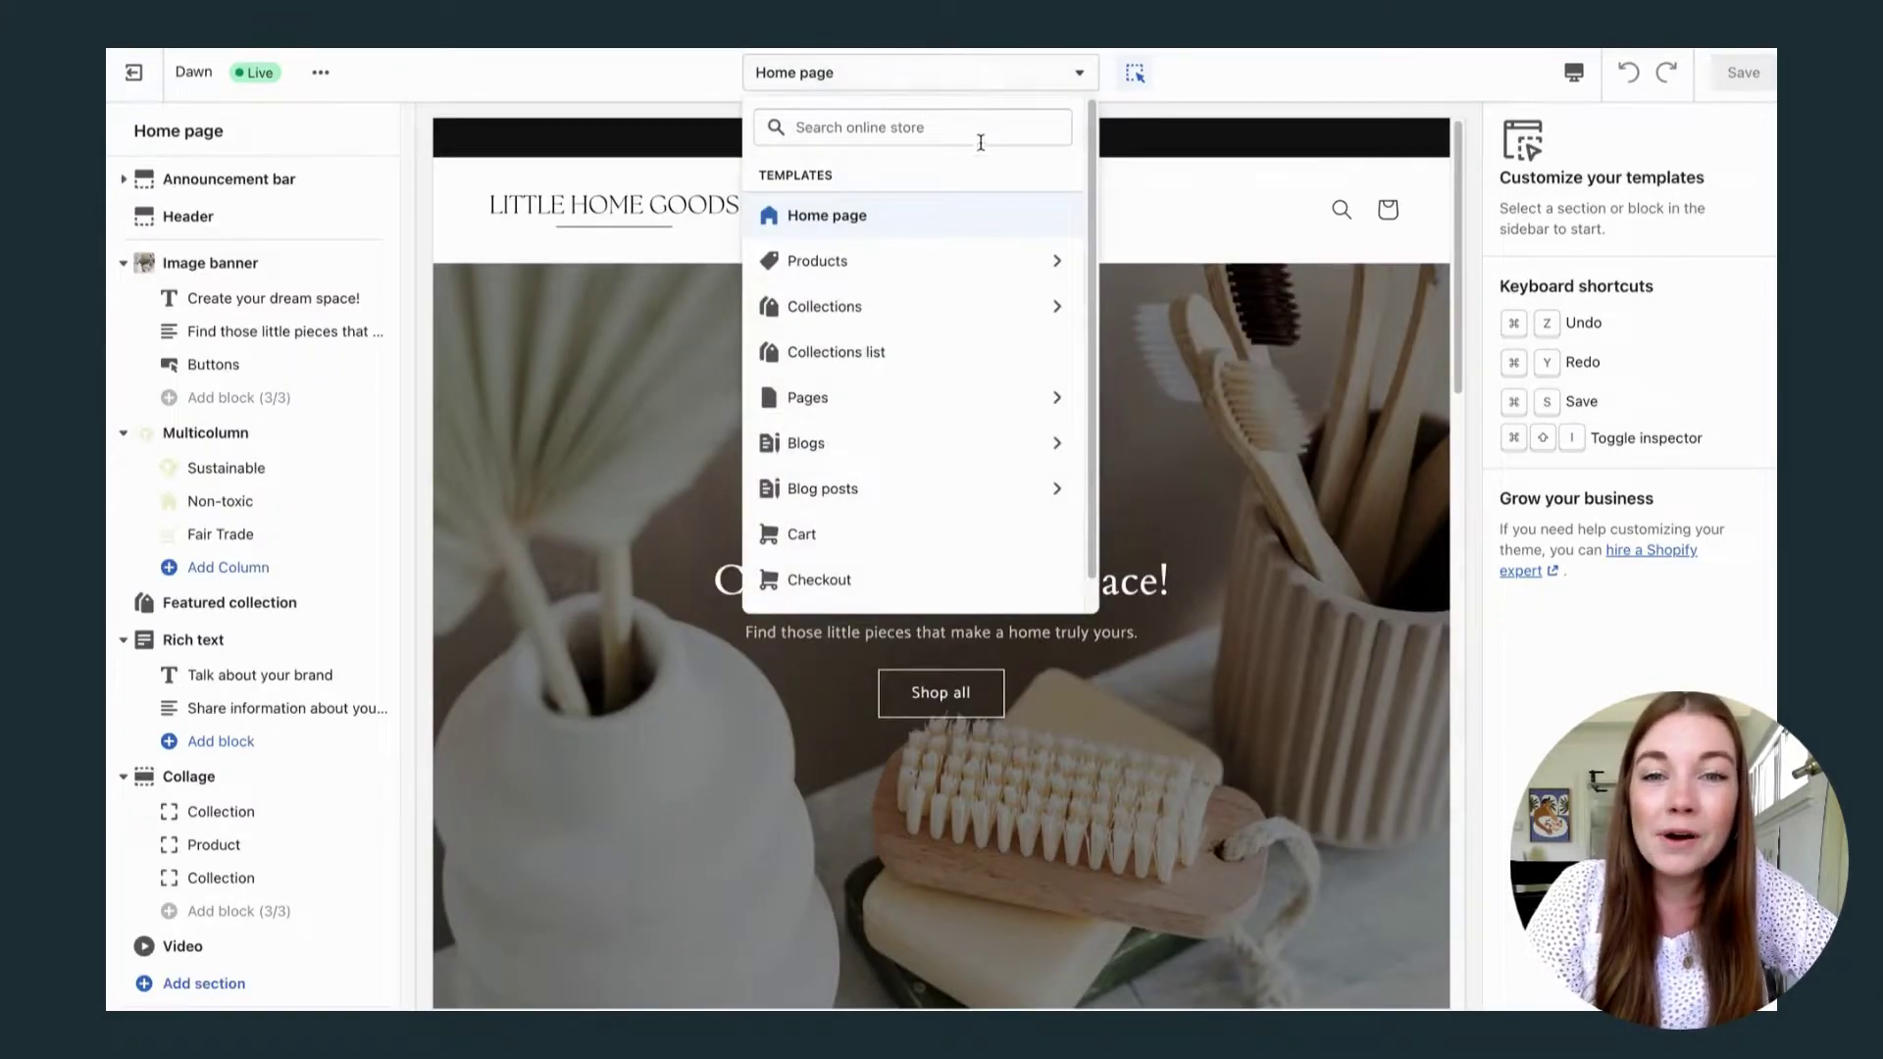
pyautogui.click(1069, 263)
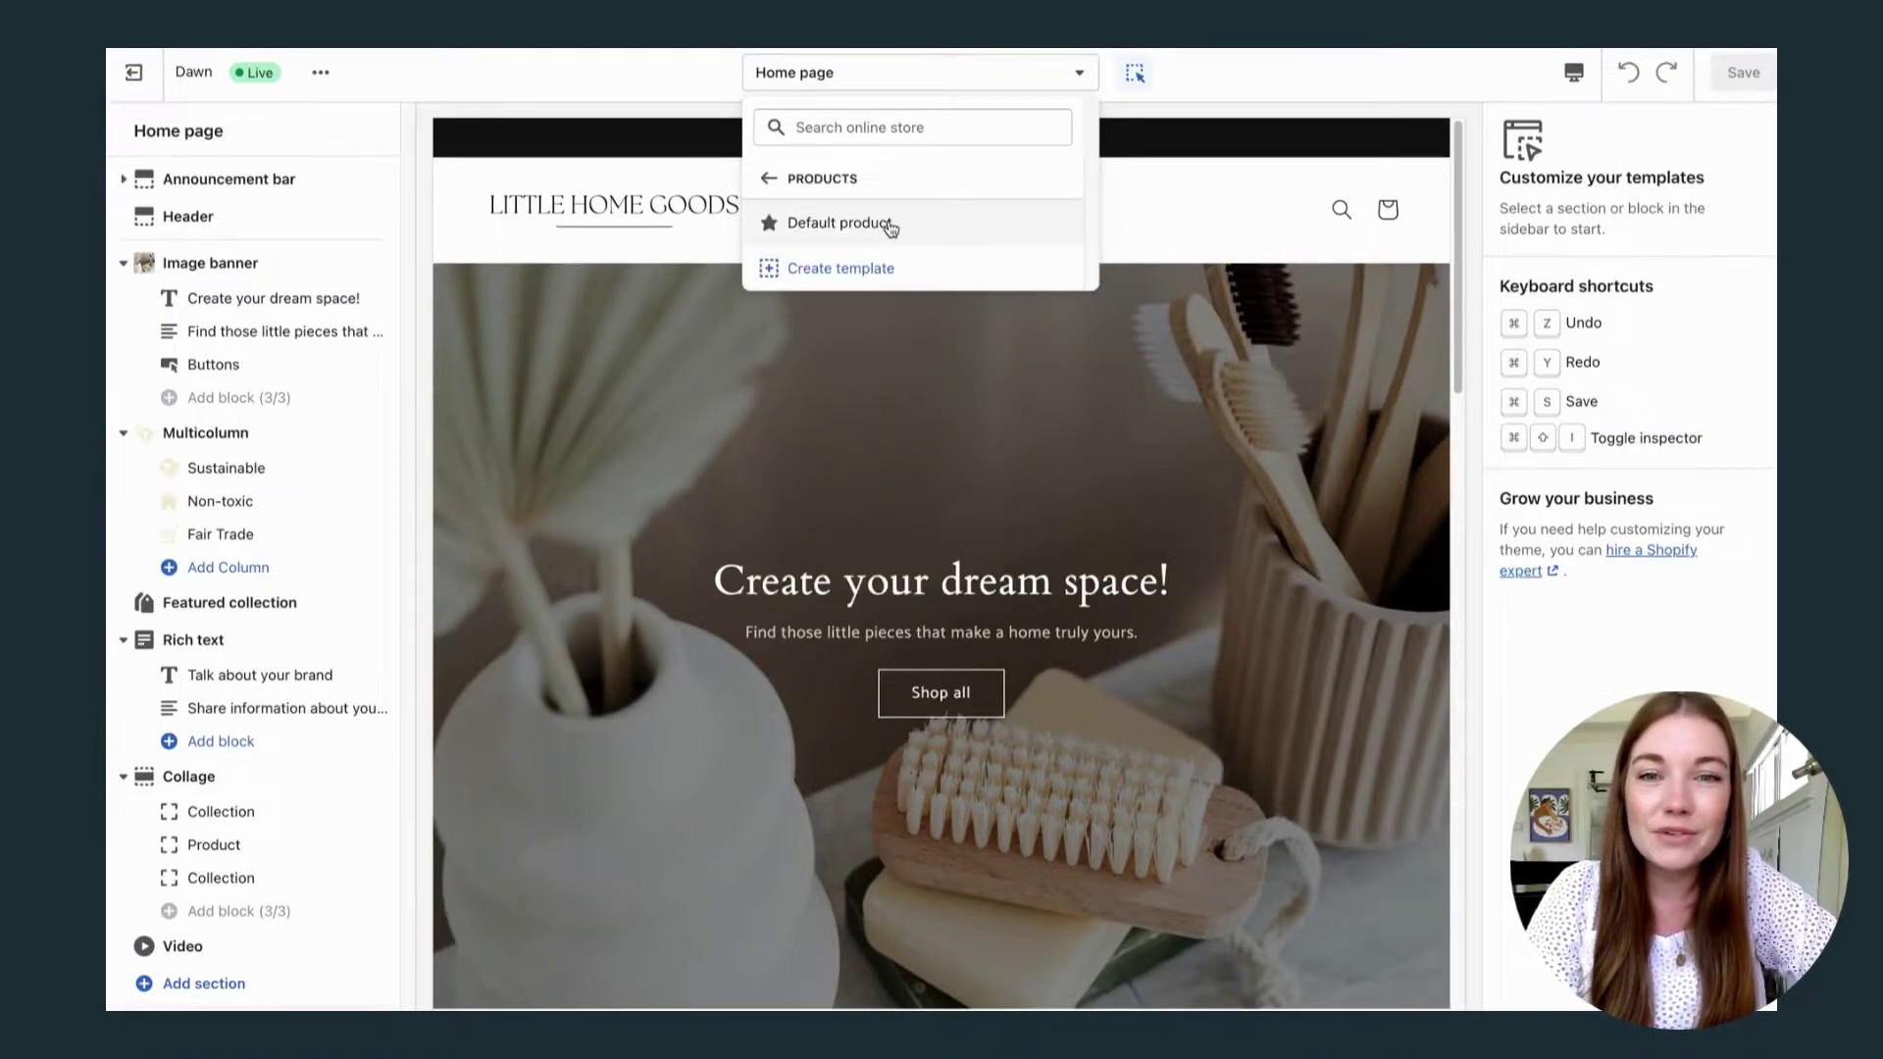
pyautogui.click(890, 224)
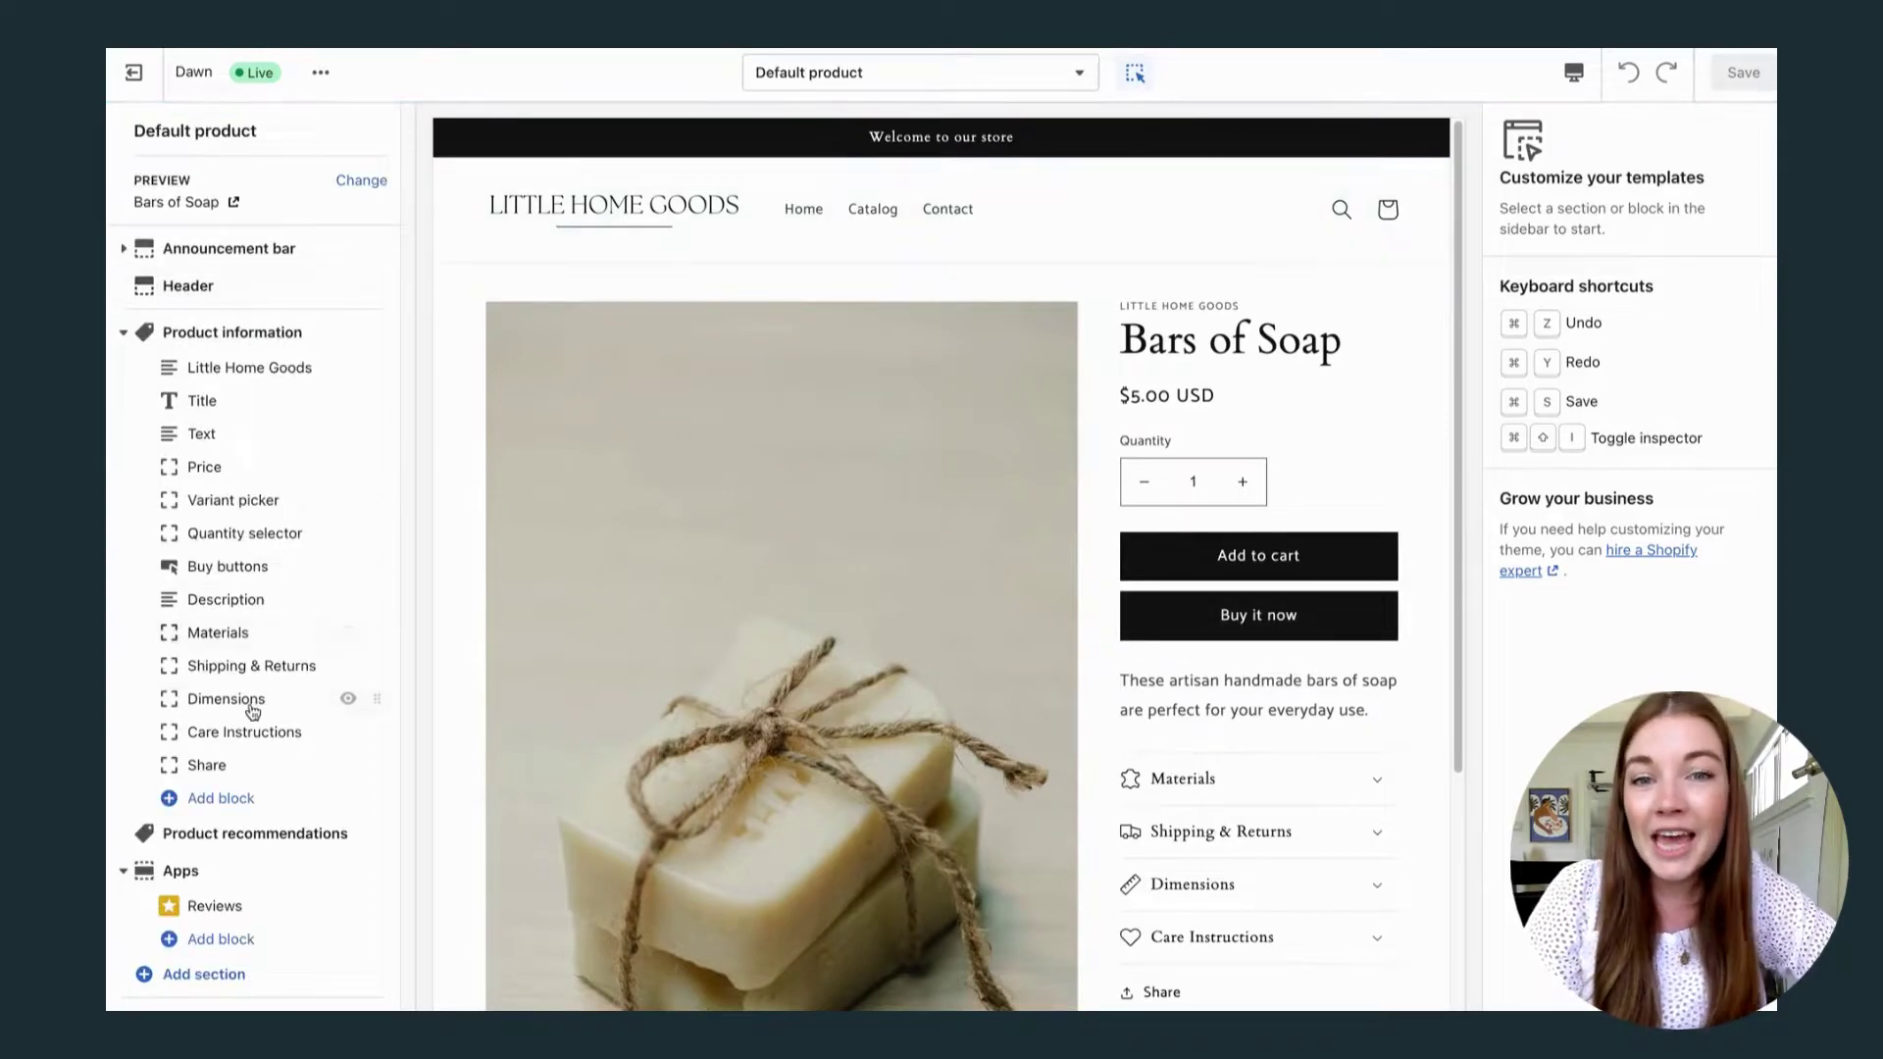
# - Add the Recharge Subscription Widget block to the Product information section and select it
pyautogui.click(210, 798)
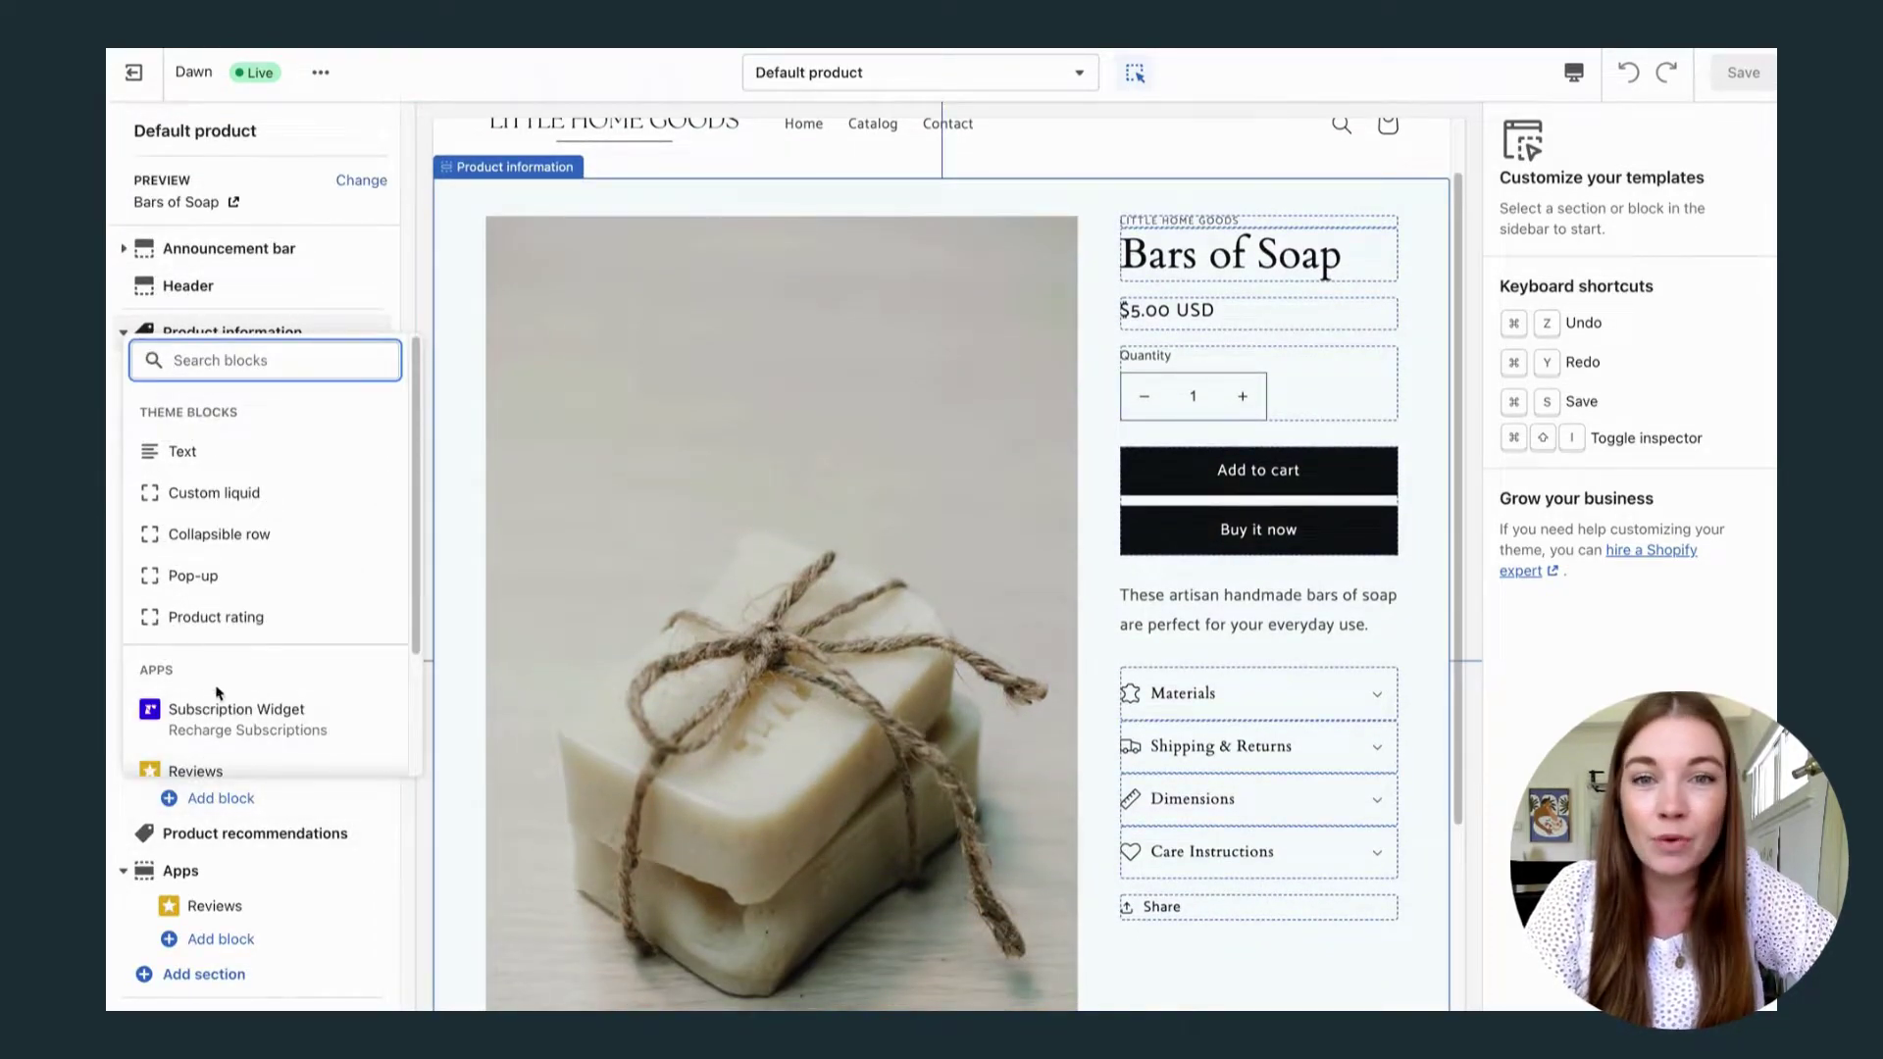
pyautogui.click(219, 704)
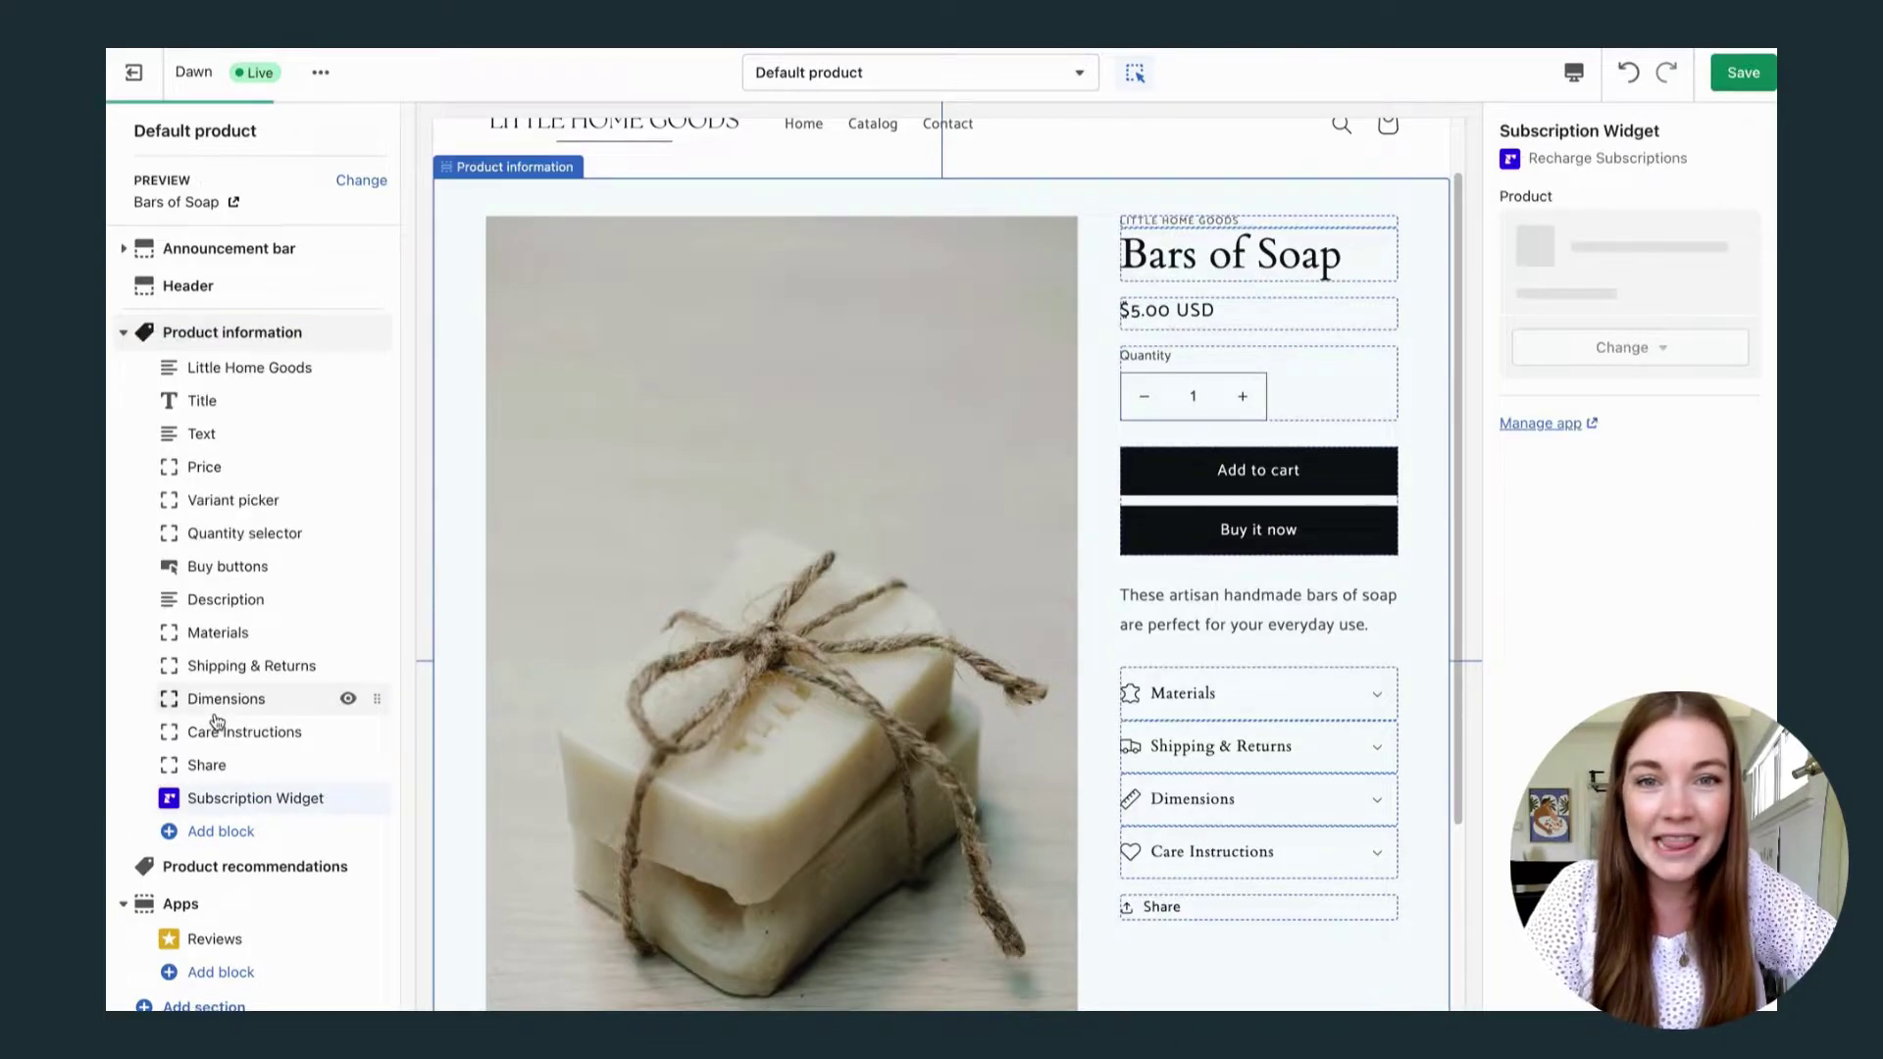
pyautogui.click(232, 801)
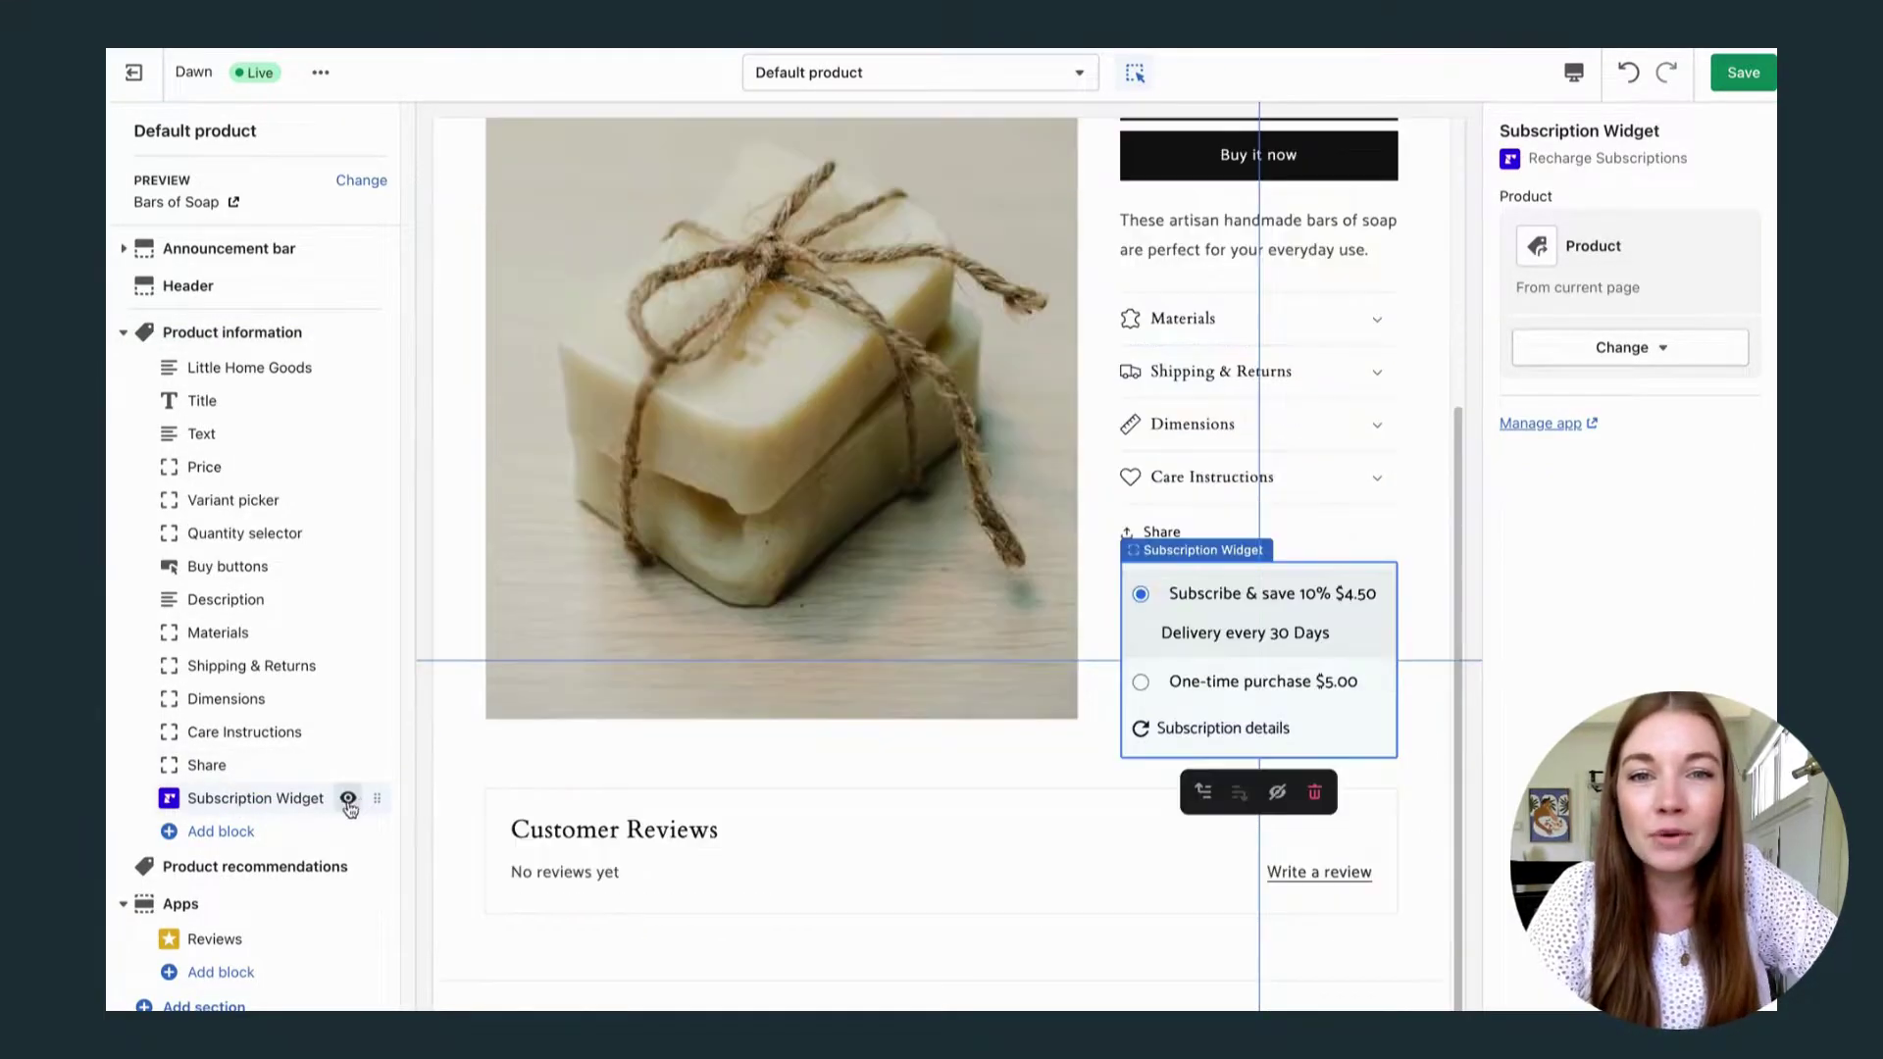
# - Move the Subscription Widget block between Quantity selector and Buy buttons, and save the template
pyautogui.moveTo(376, 799); pyautogui.dragTo(397, 599)
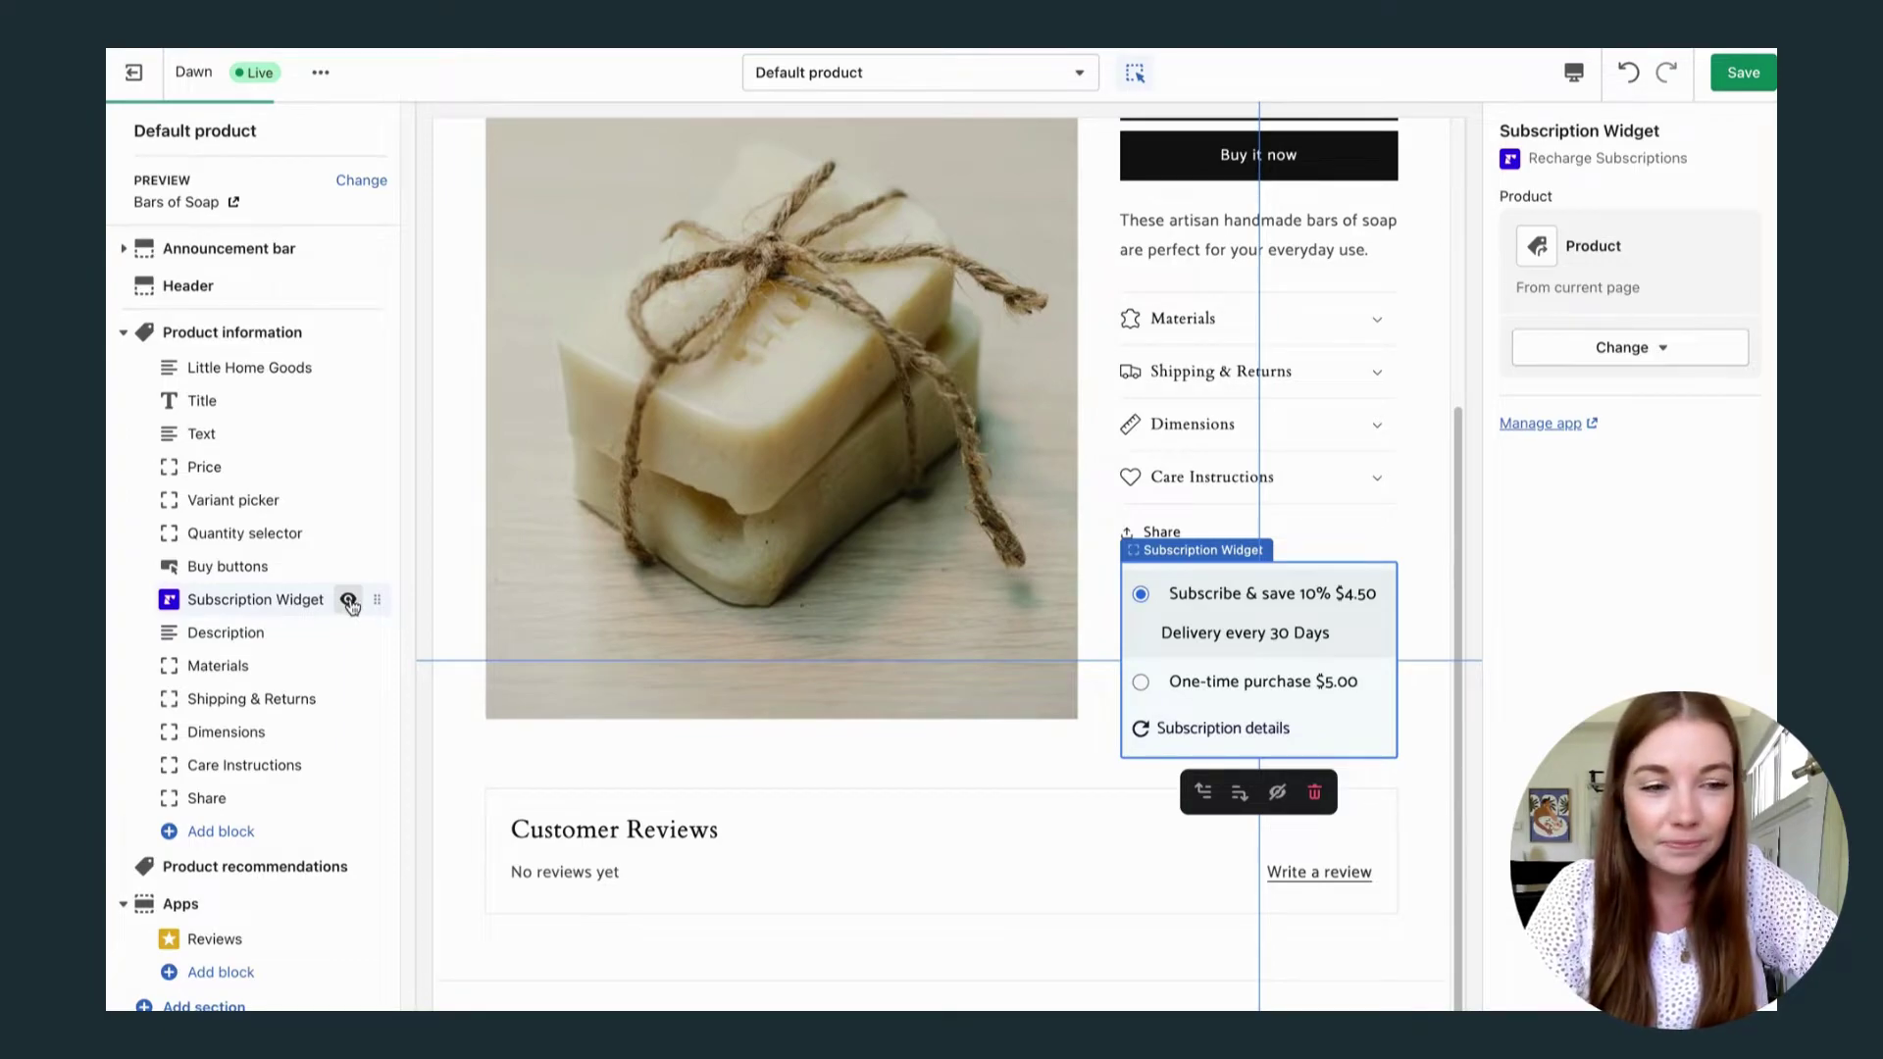
pyautogui.scroll(4, 1408, 638)
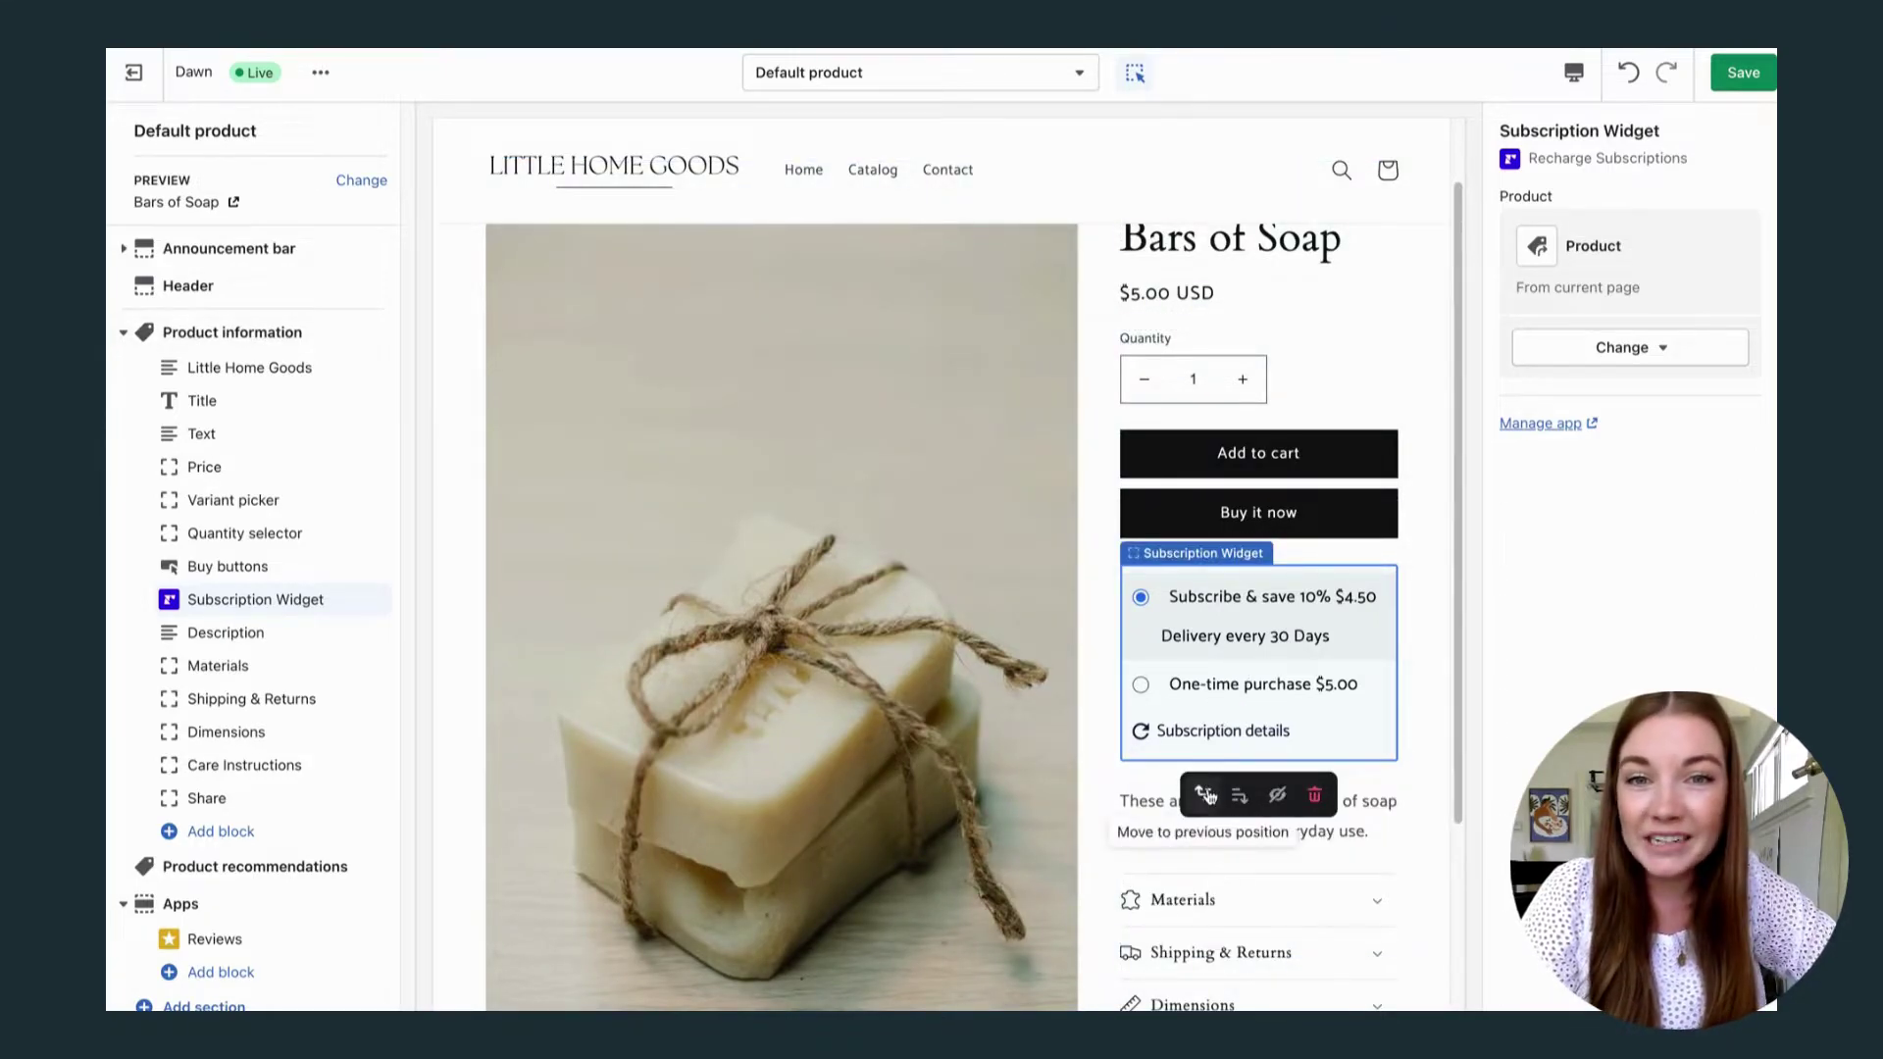
pyautogui.click(1207, 794)
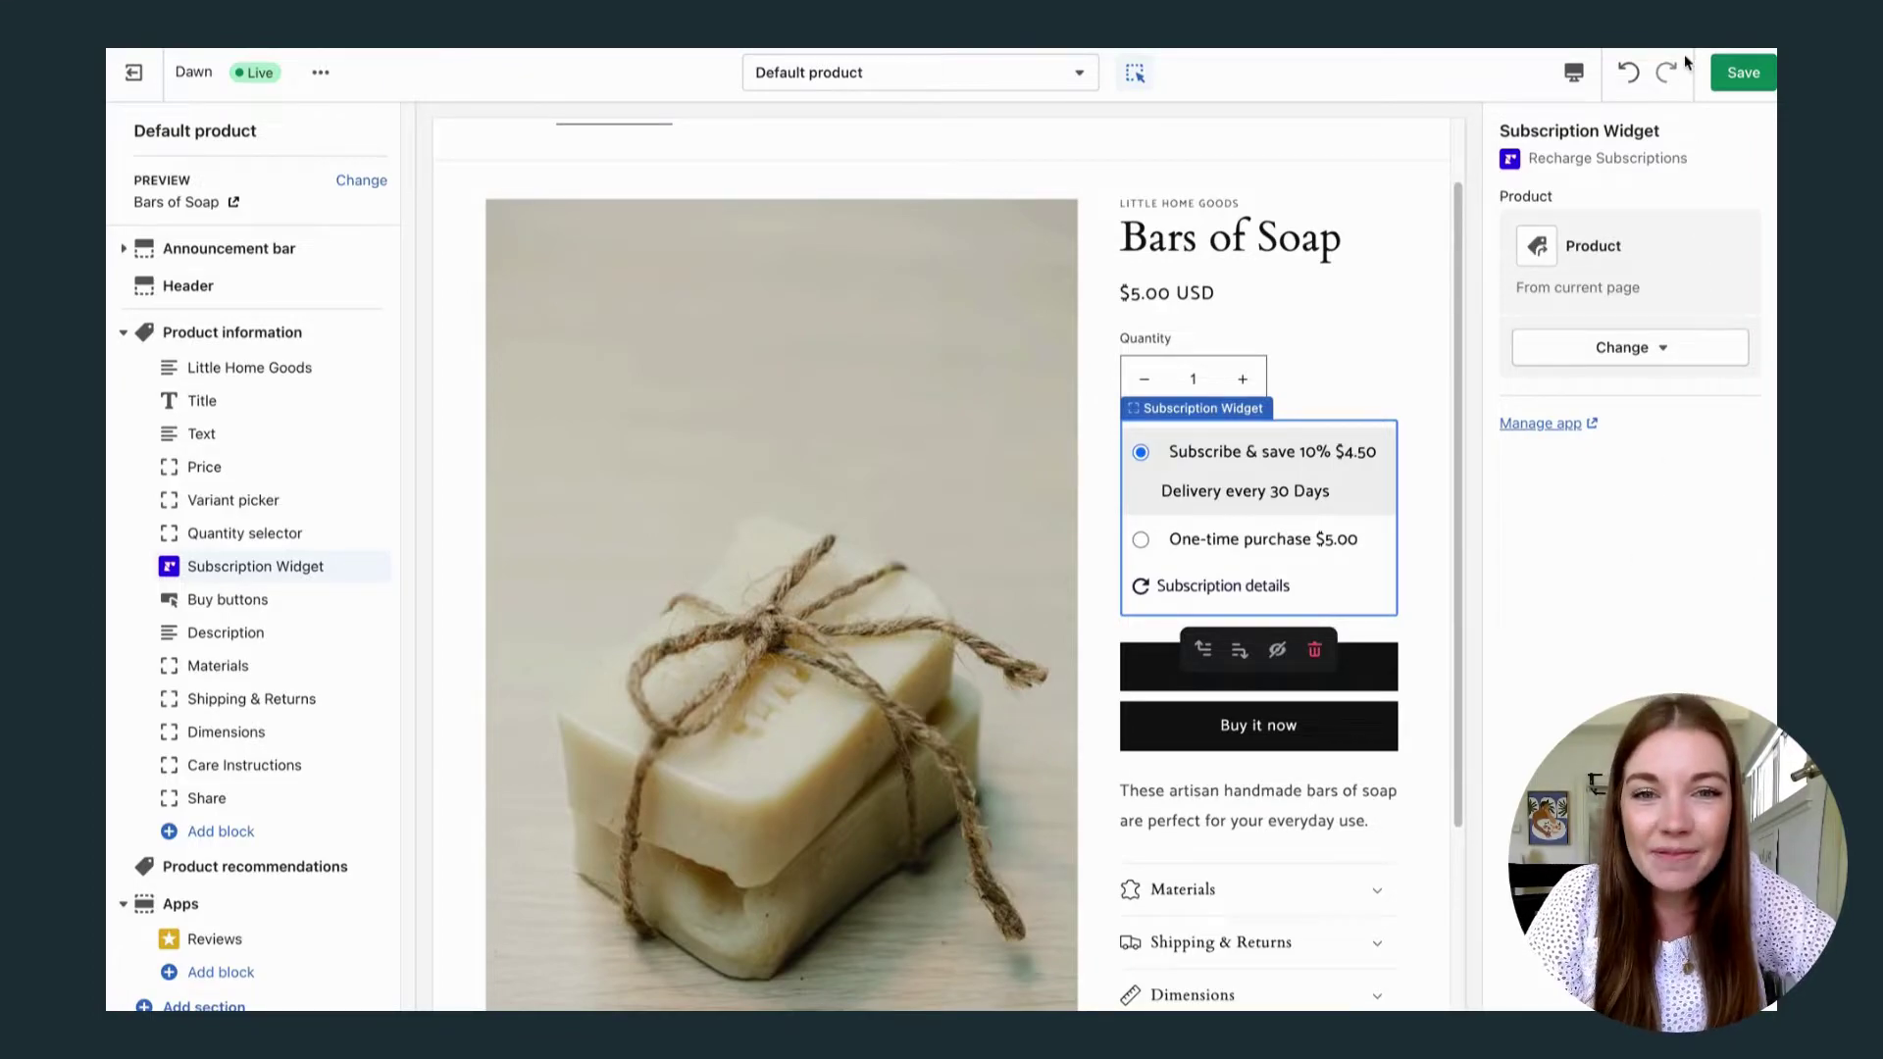
pyautogui.click(1728, 74)
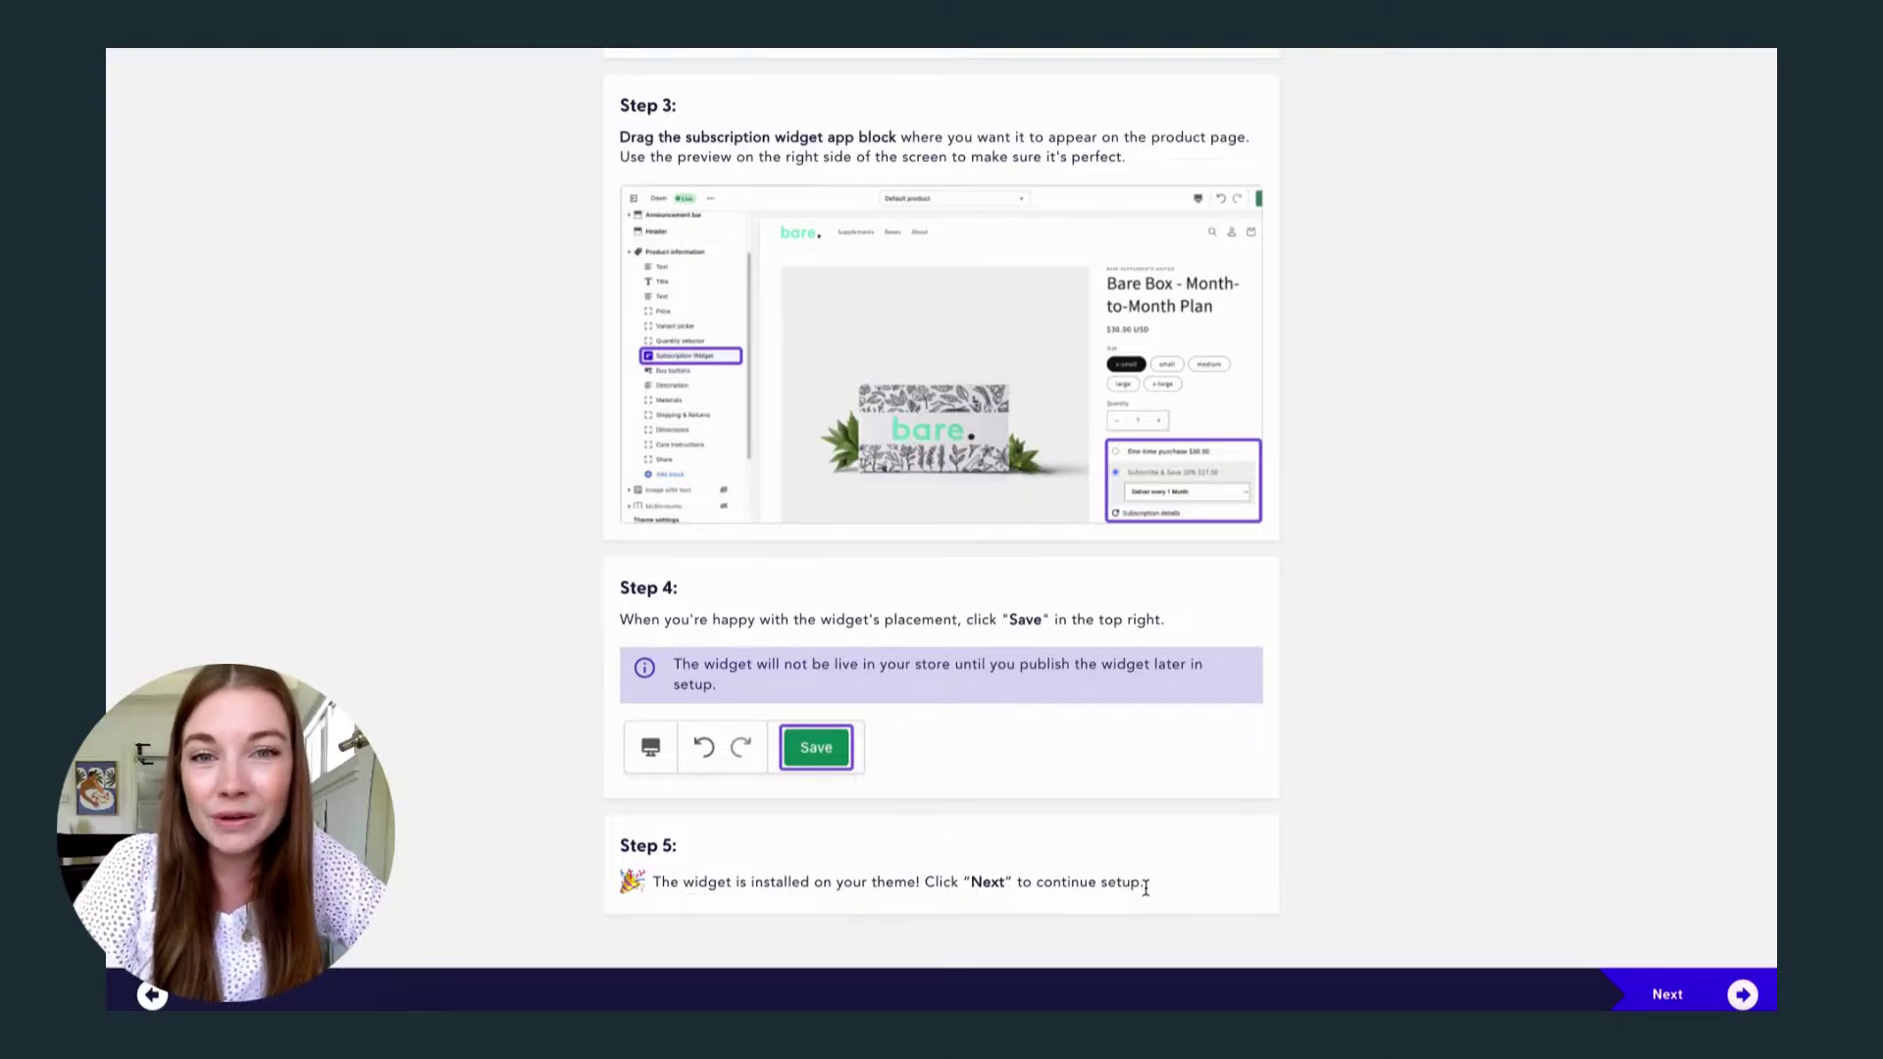
# - Continue the Recharge setup to the launch page, preview the subscription widget on the storefront and dismiss the preview notice
pyautogui.click(1675, 994)
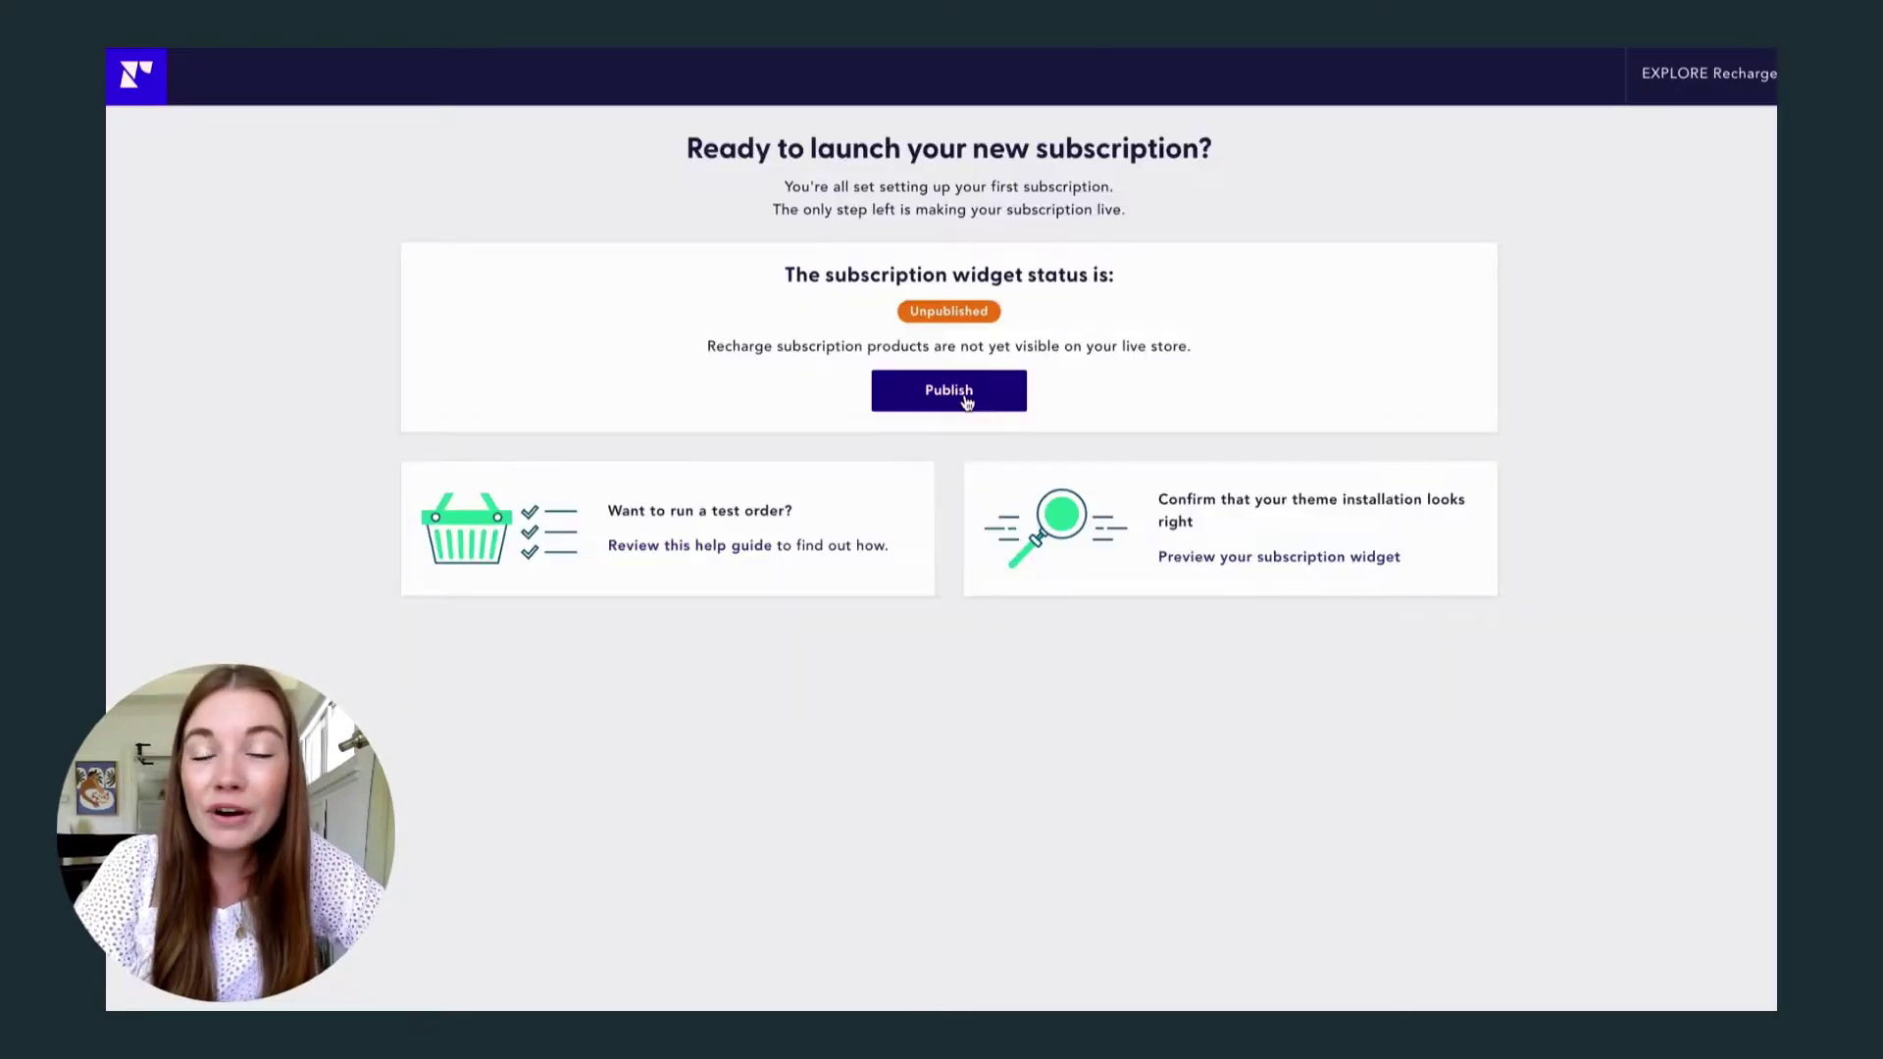
pyautogui.click(1253, 559)
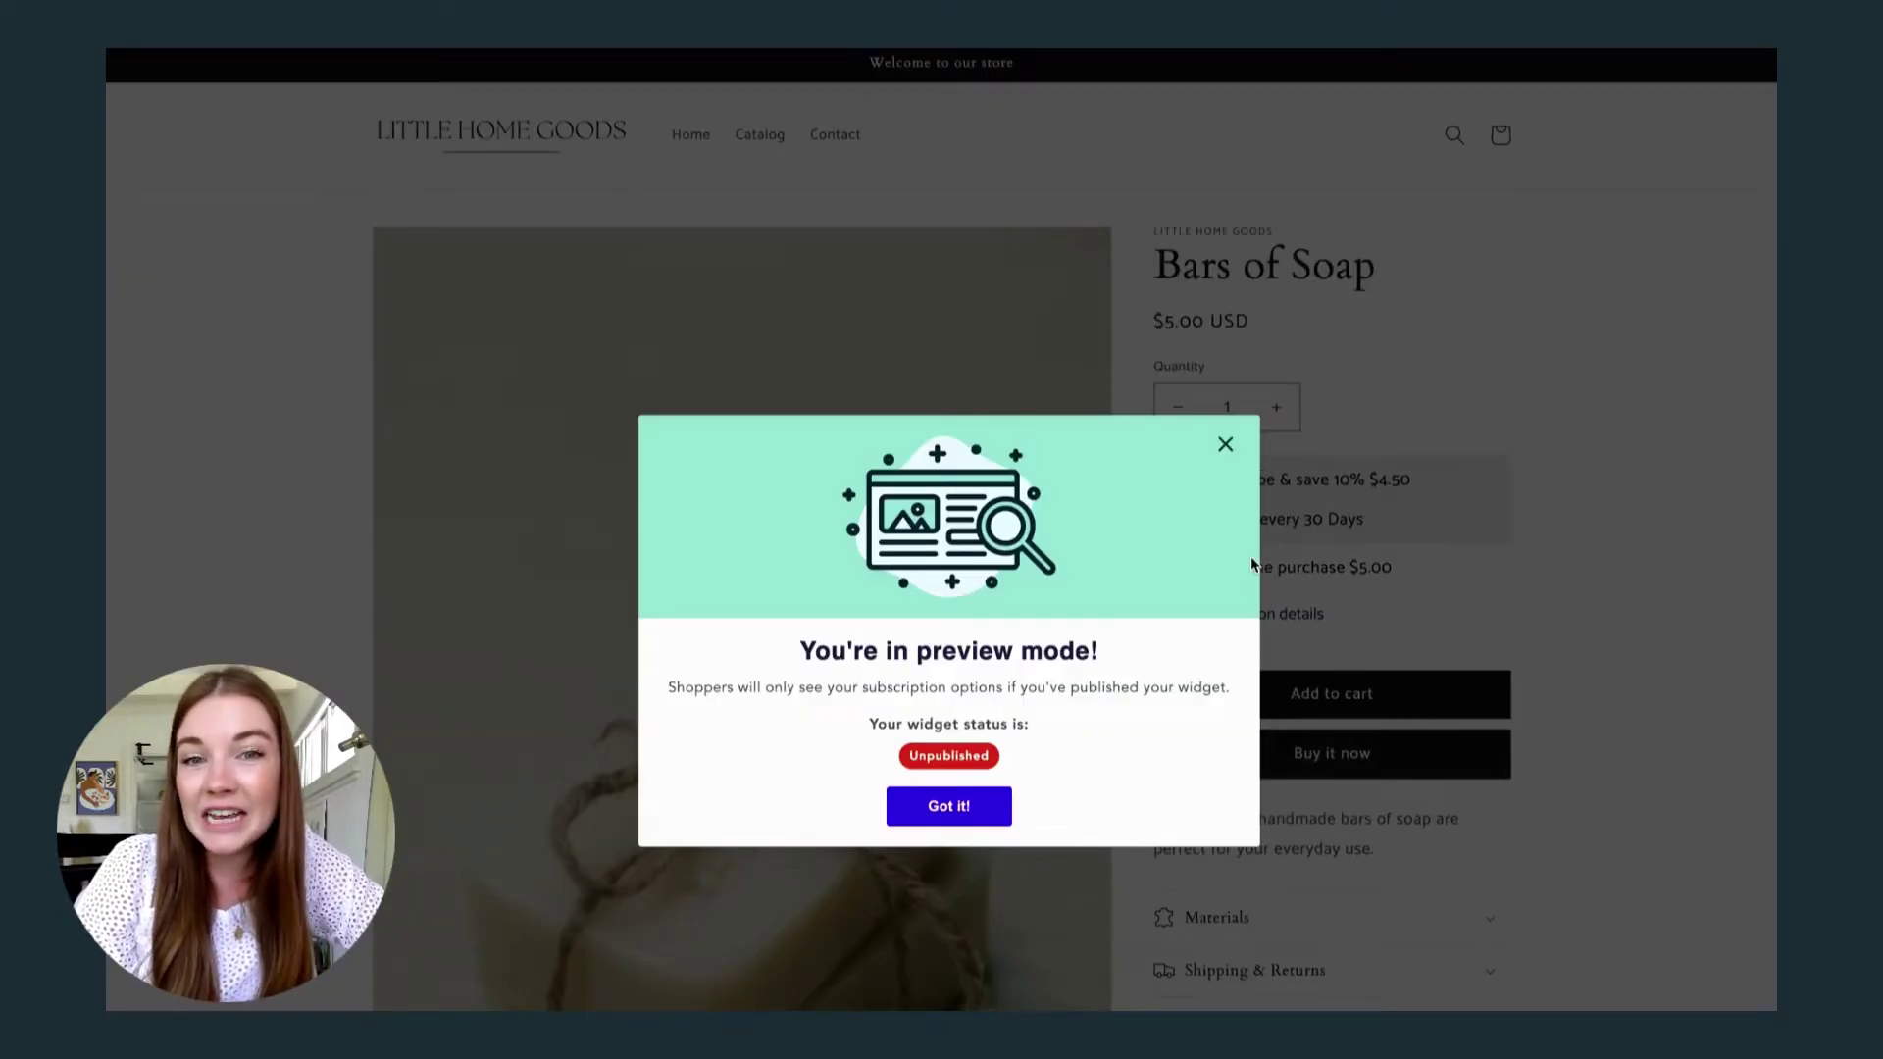
pyautogui.click(998, 820)
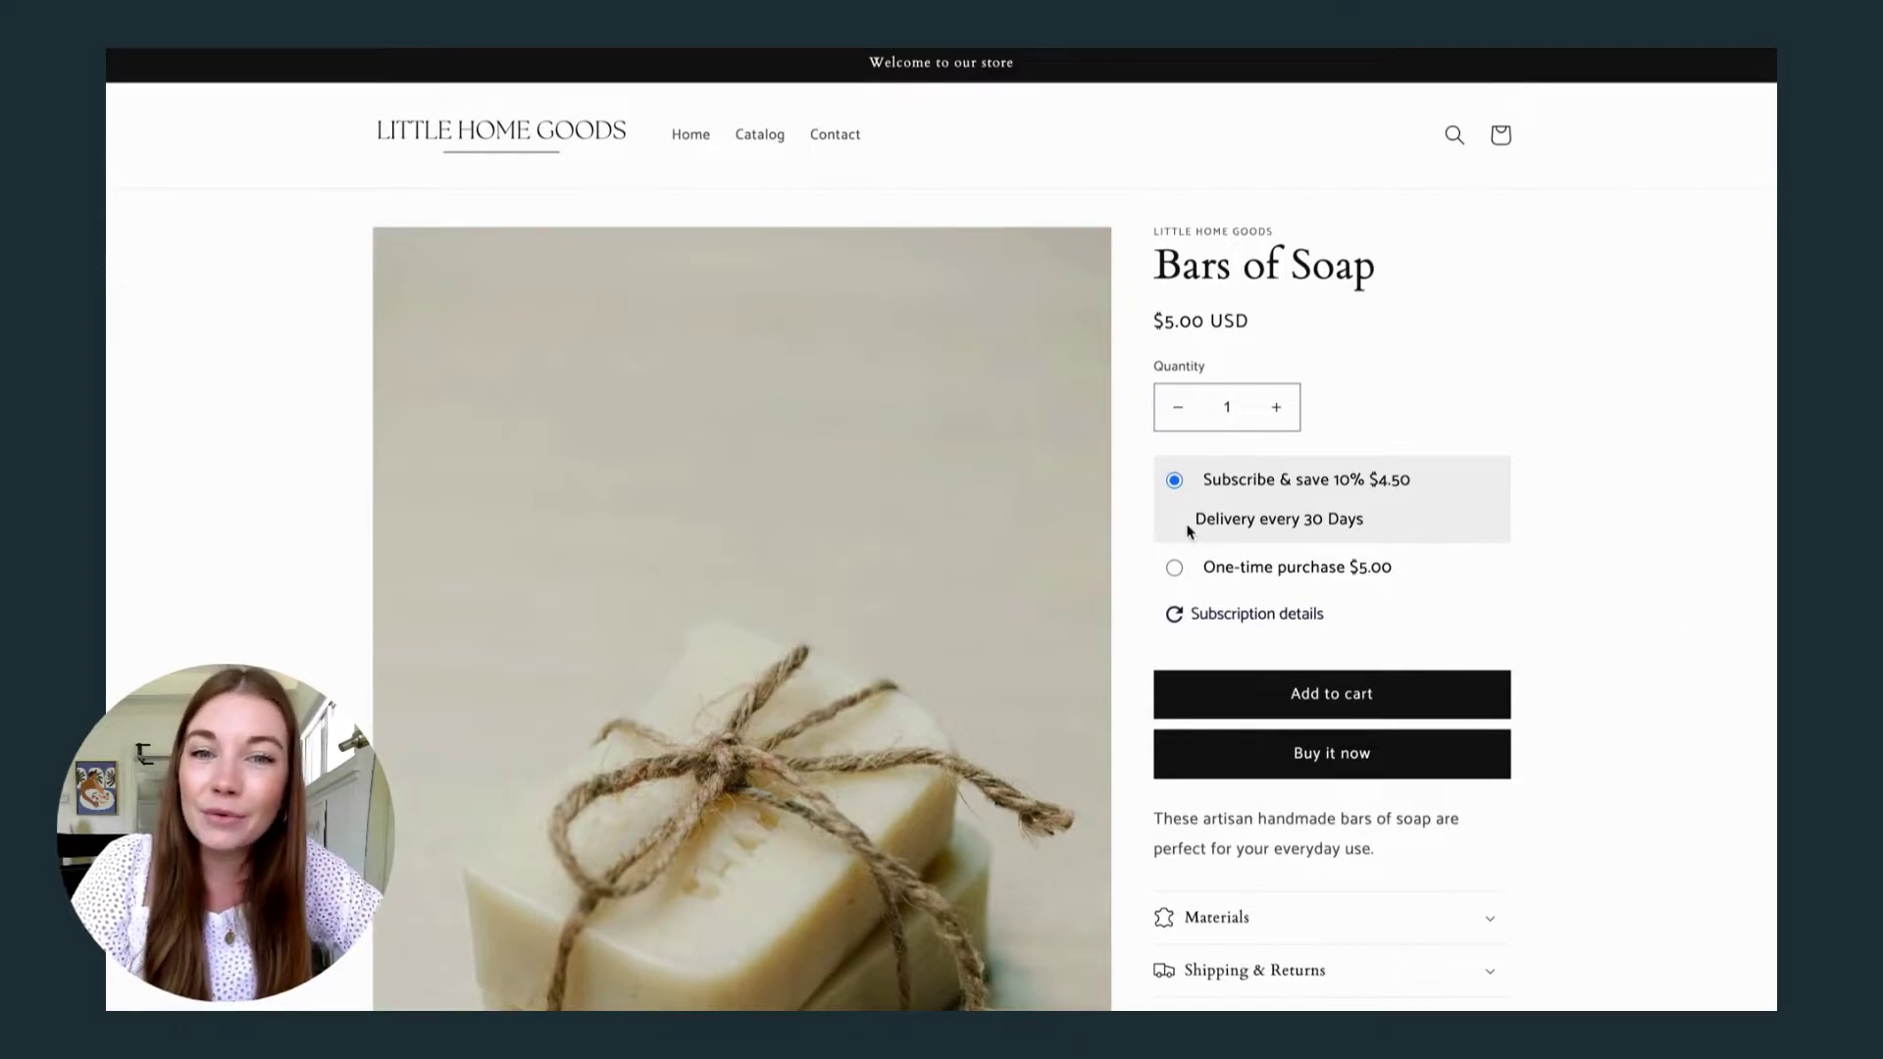
# - Test the widget's purchase options, add Bars of Soap to the cart and open the cart
pyautogui.click(1174, 567)
pyautogui.click(1496, 663)
pyautogui.click(1491, 698)
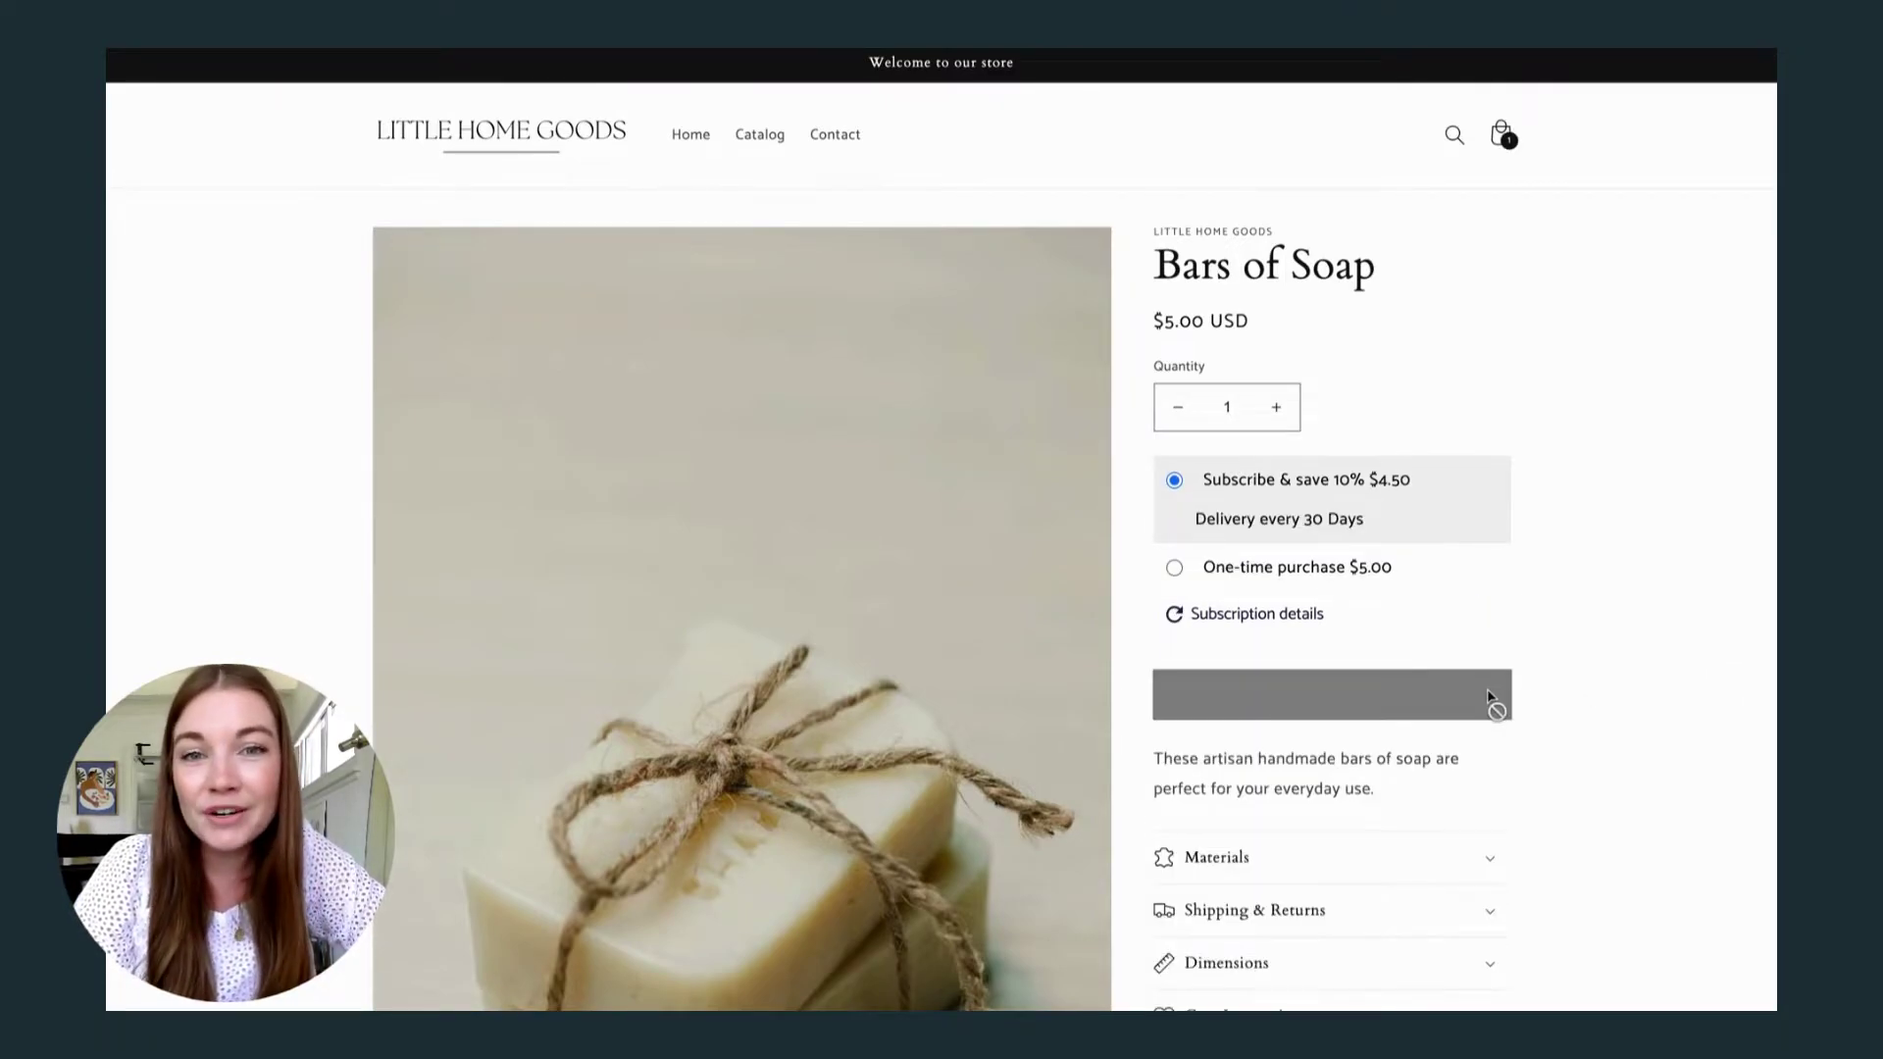
pyautogui.click(1498, 138)
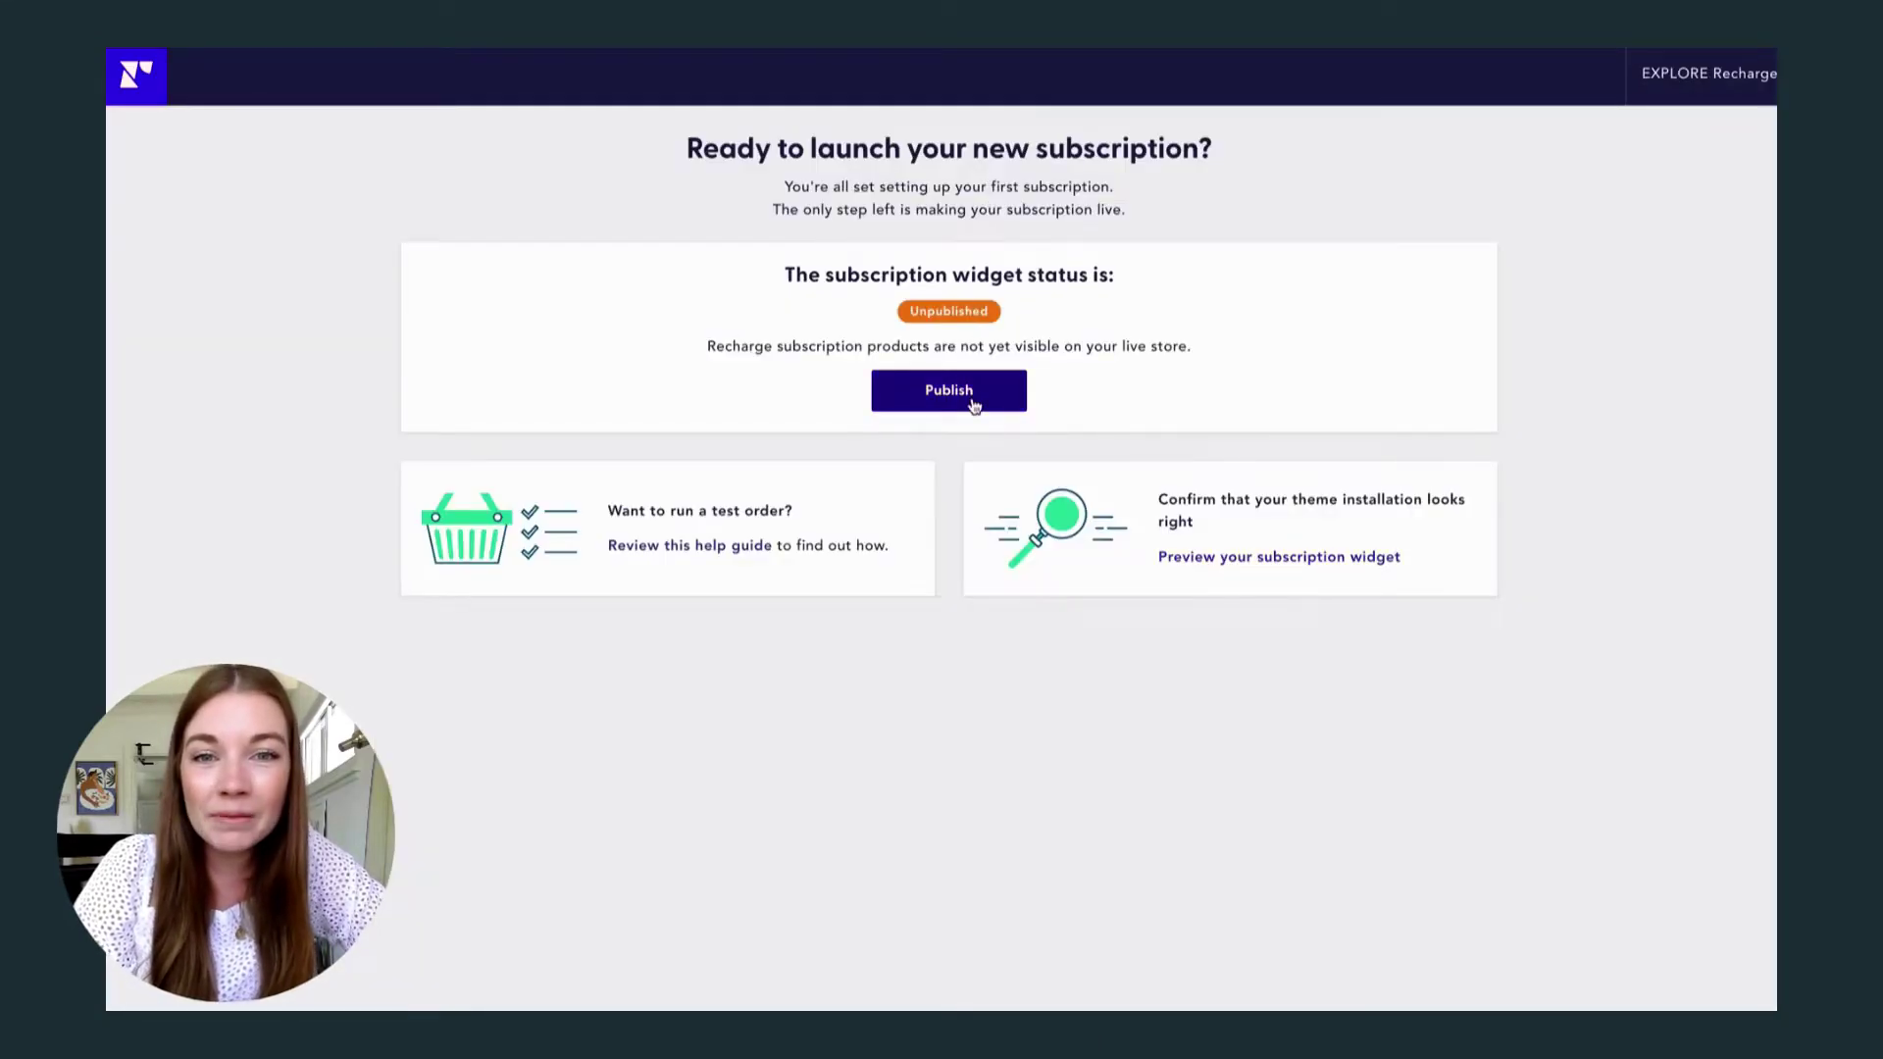
# - Publish the subscription widget from the Recharge launch page
pyautogui.click(974, 406)
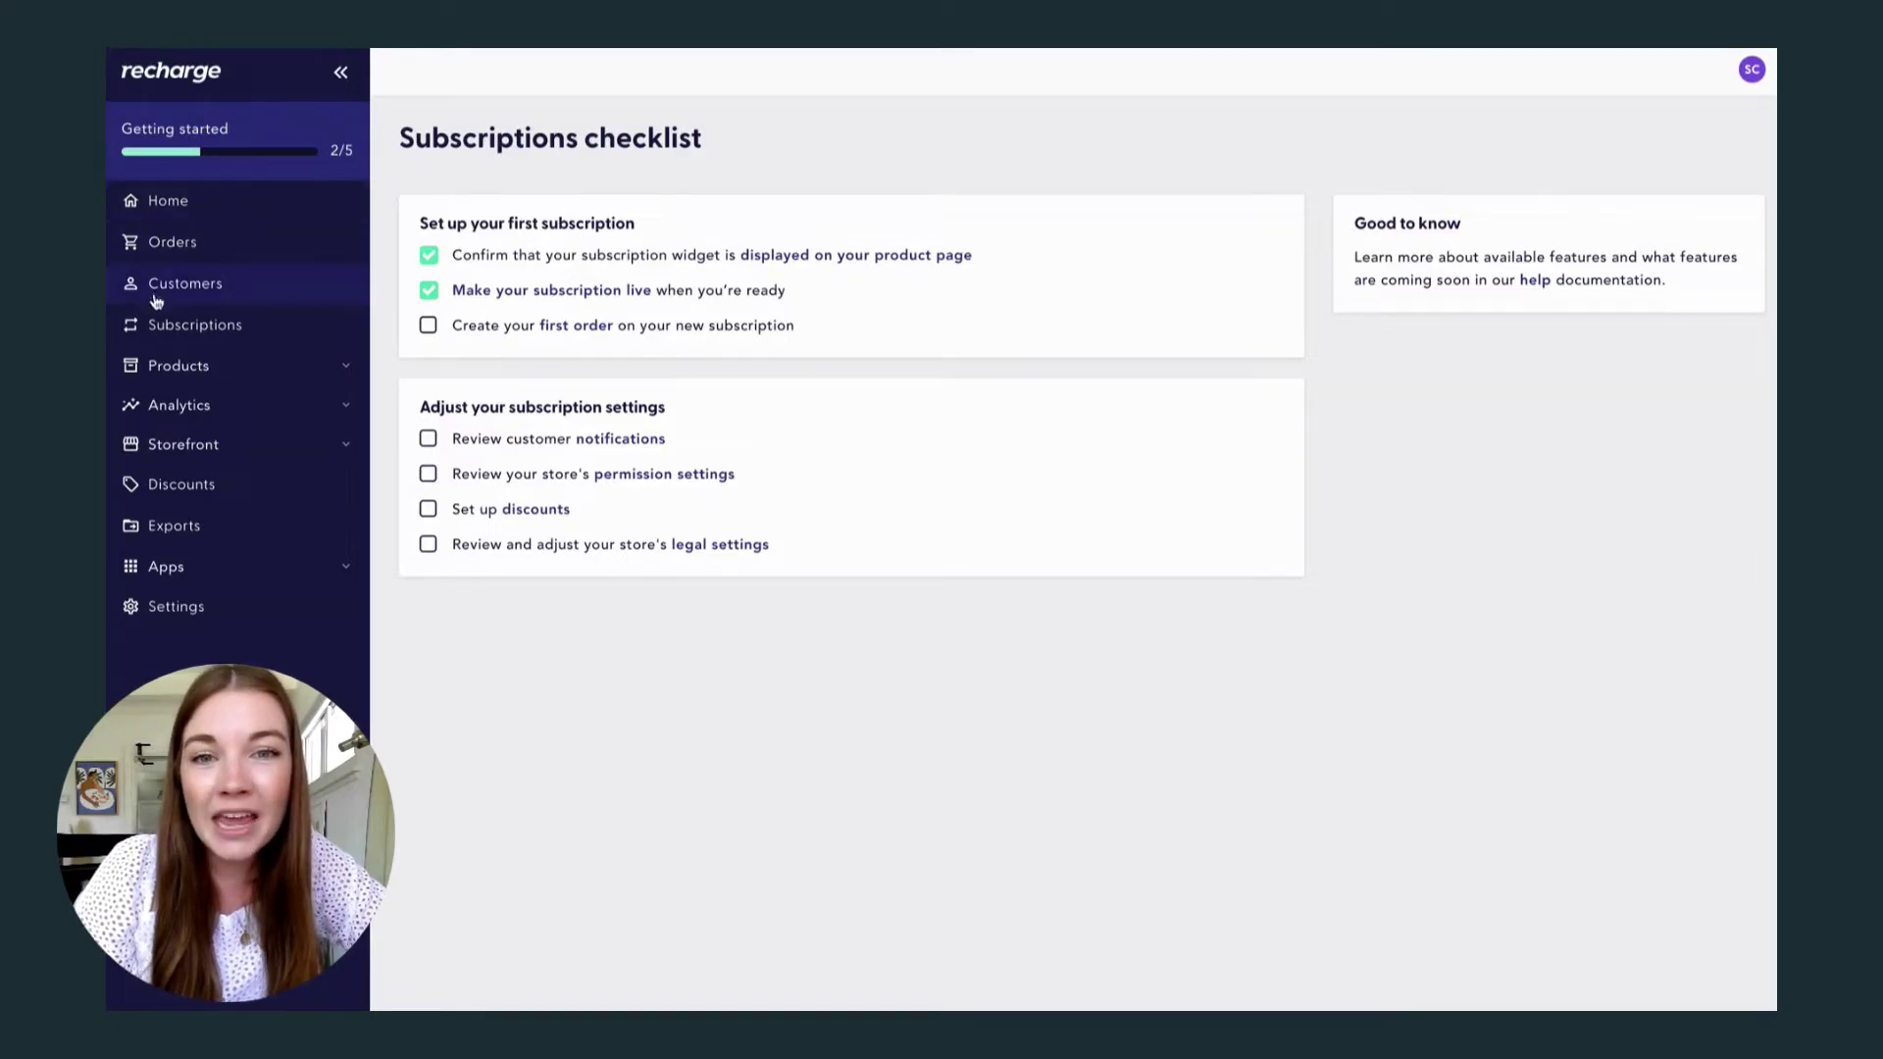
# - Open the storefront's Subscription Widget settings and review the purchase options, wording and colors
pyautogui.click(158, 379)
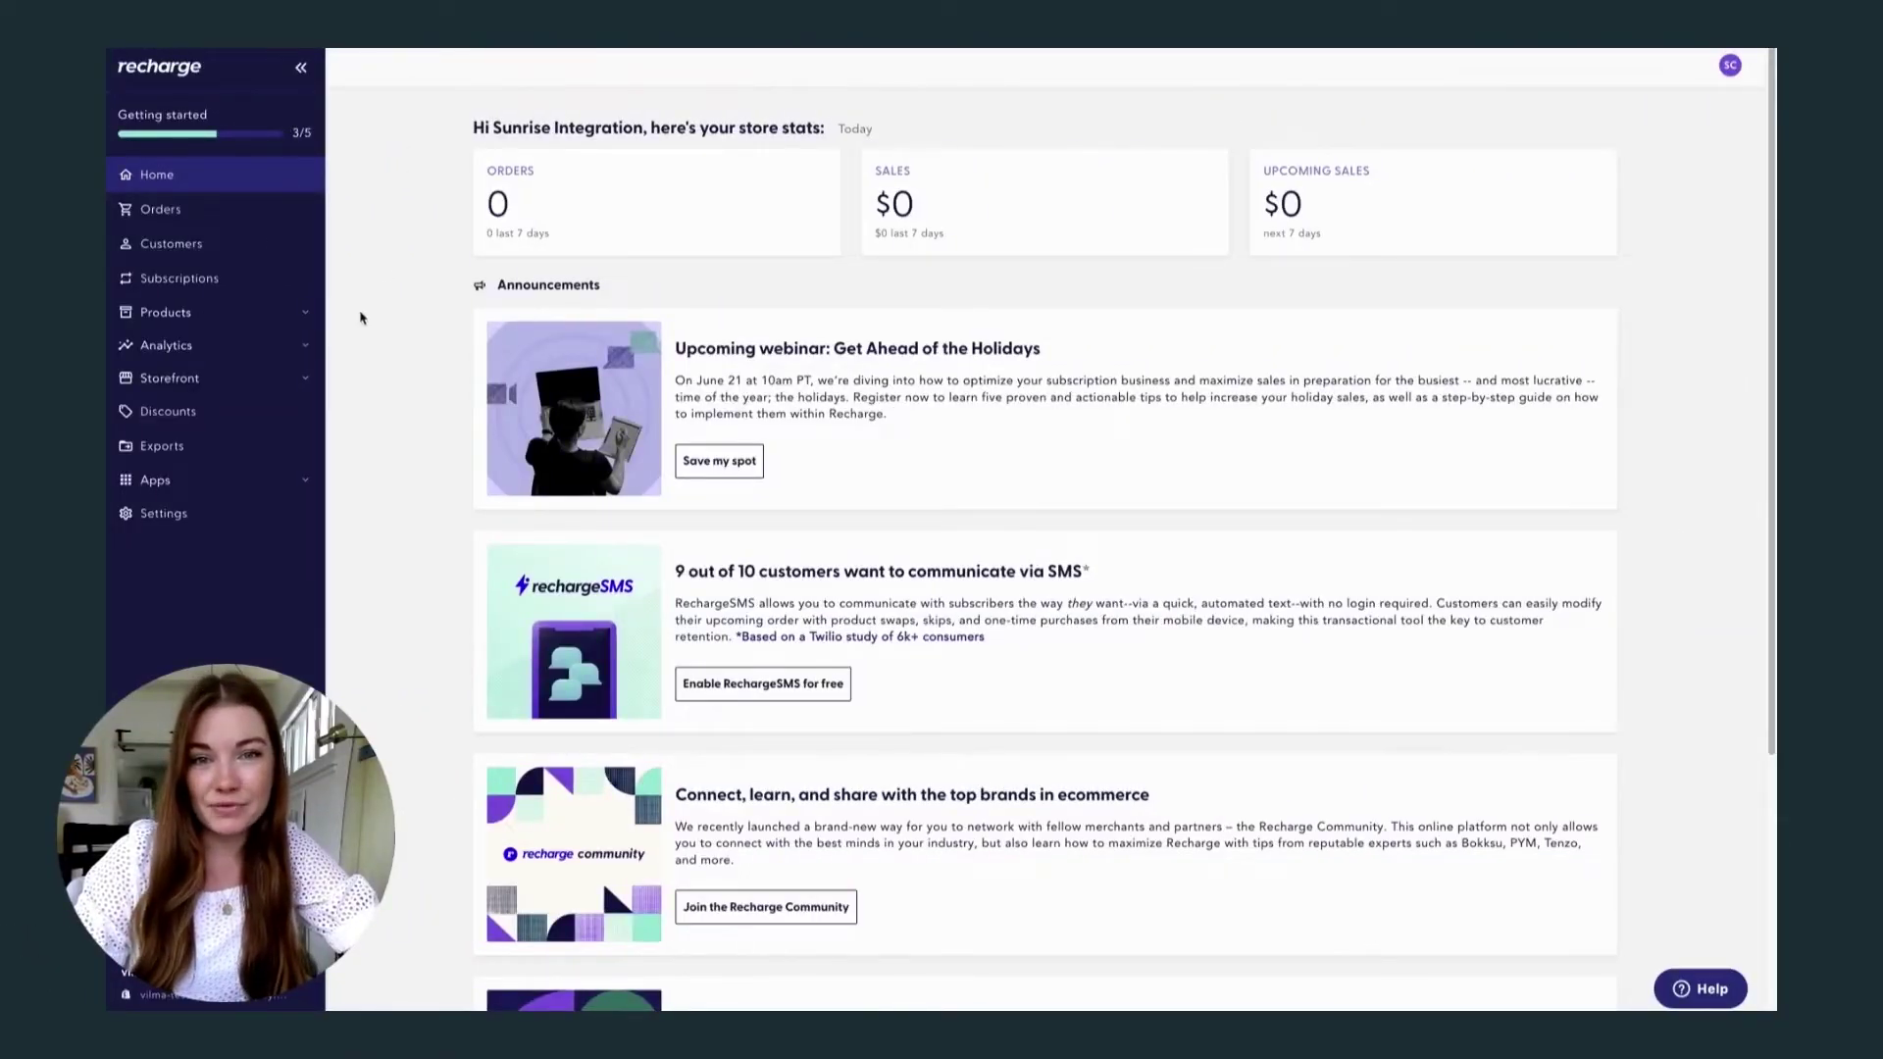
pyautogui.click(307, 384)
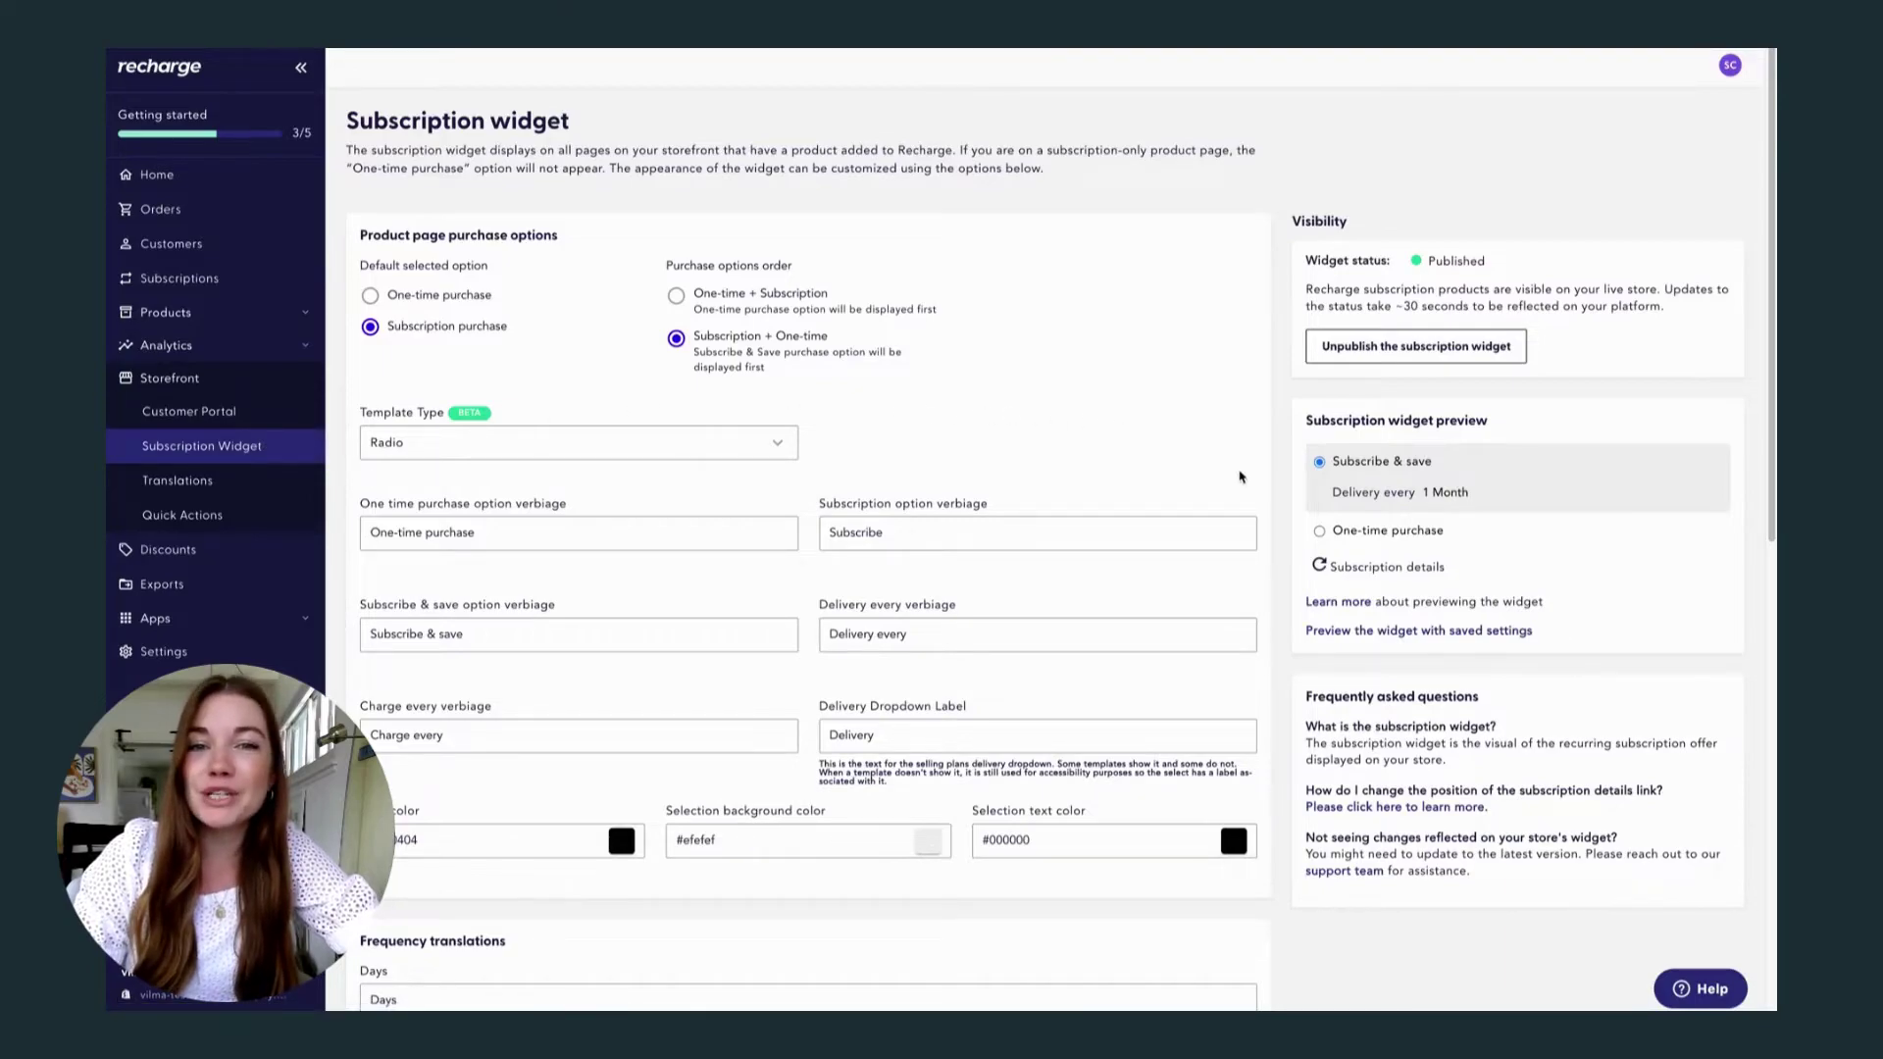
pyautogui.scroll(-3, 1294, 490)
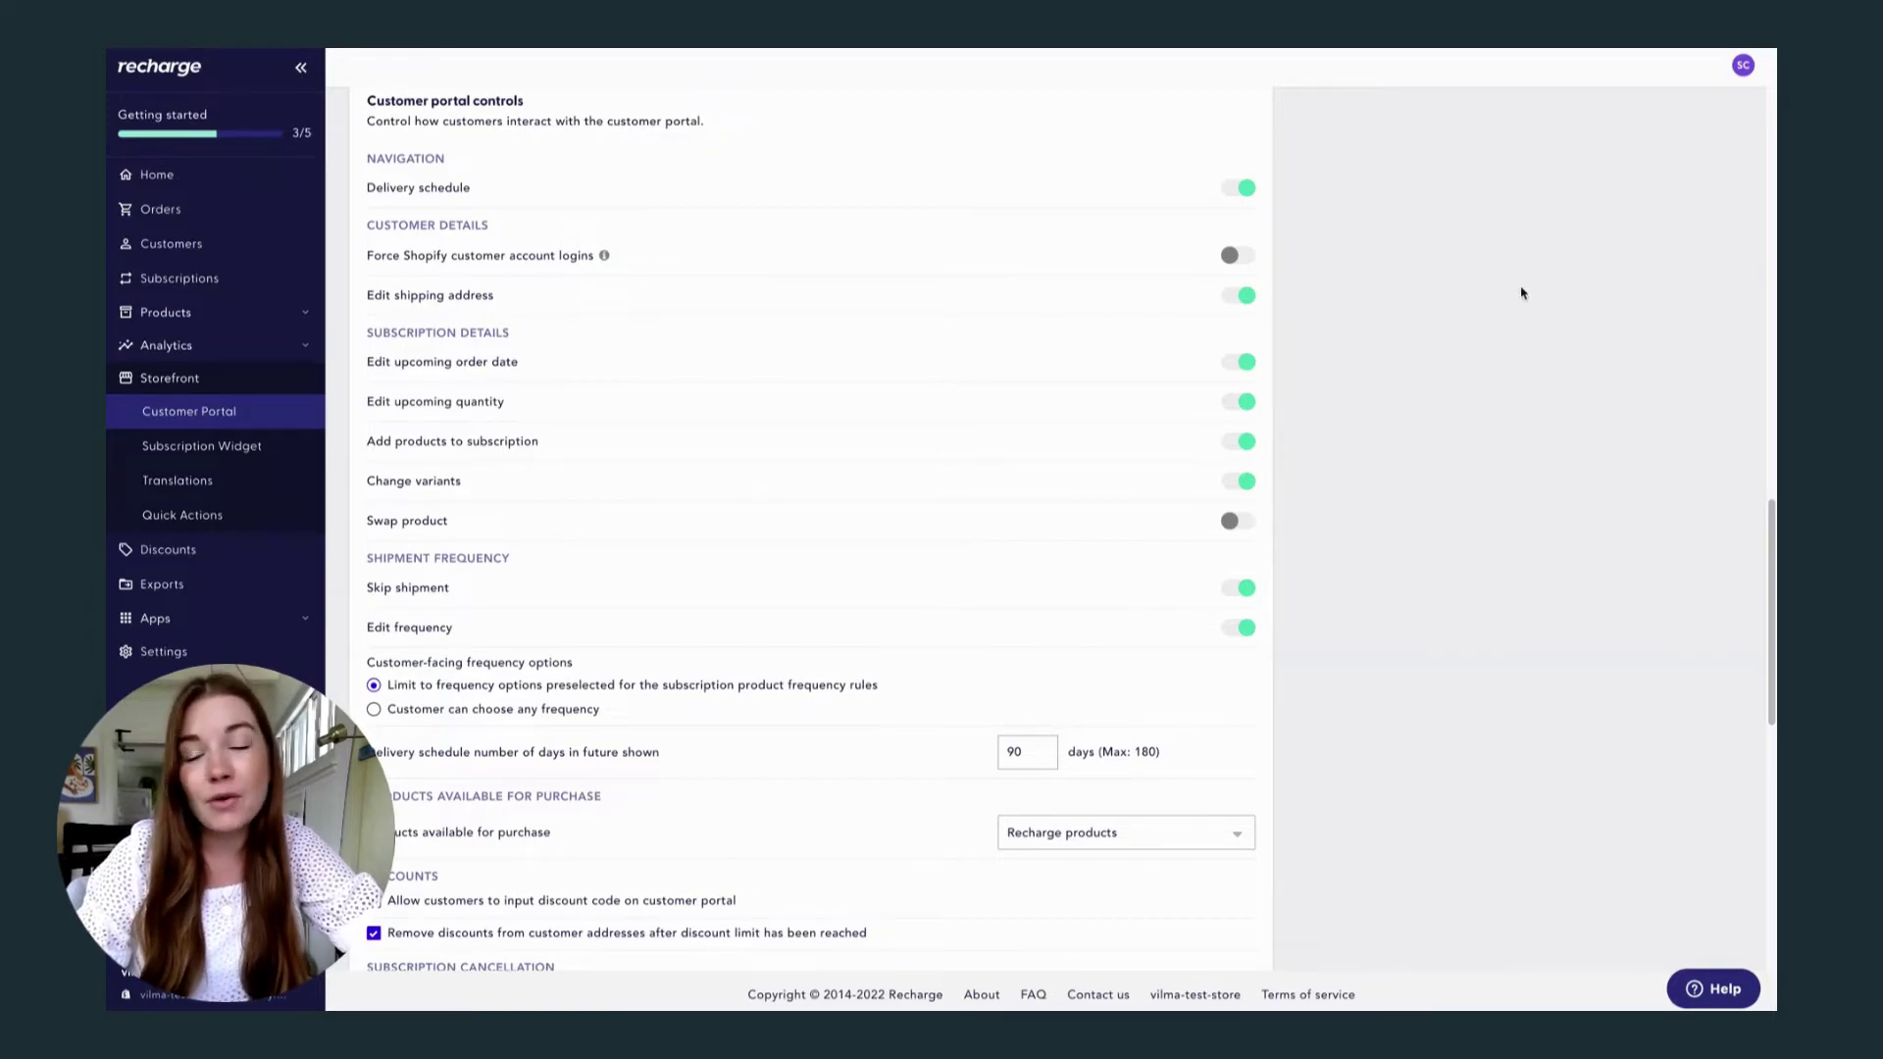
# - Review the customer portal controls and cancellation reasons, then open the form for a new cancellation reason and leave it unsaved
pyautogui.scroll(-6, 1510, 407)
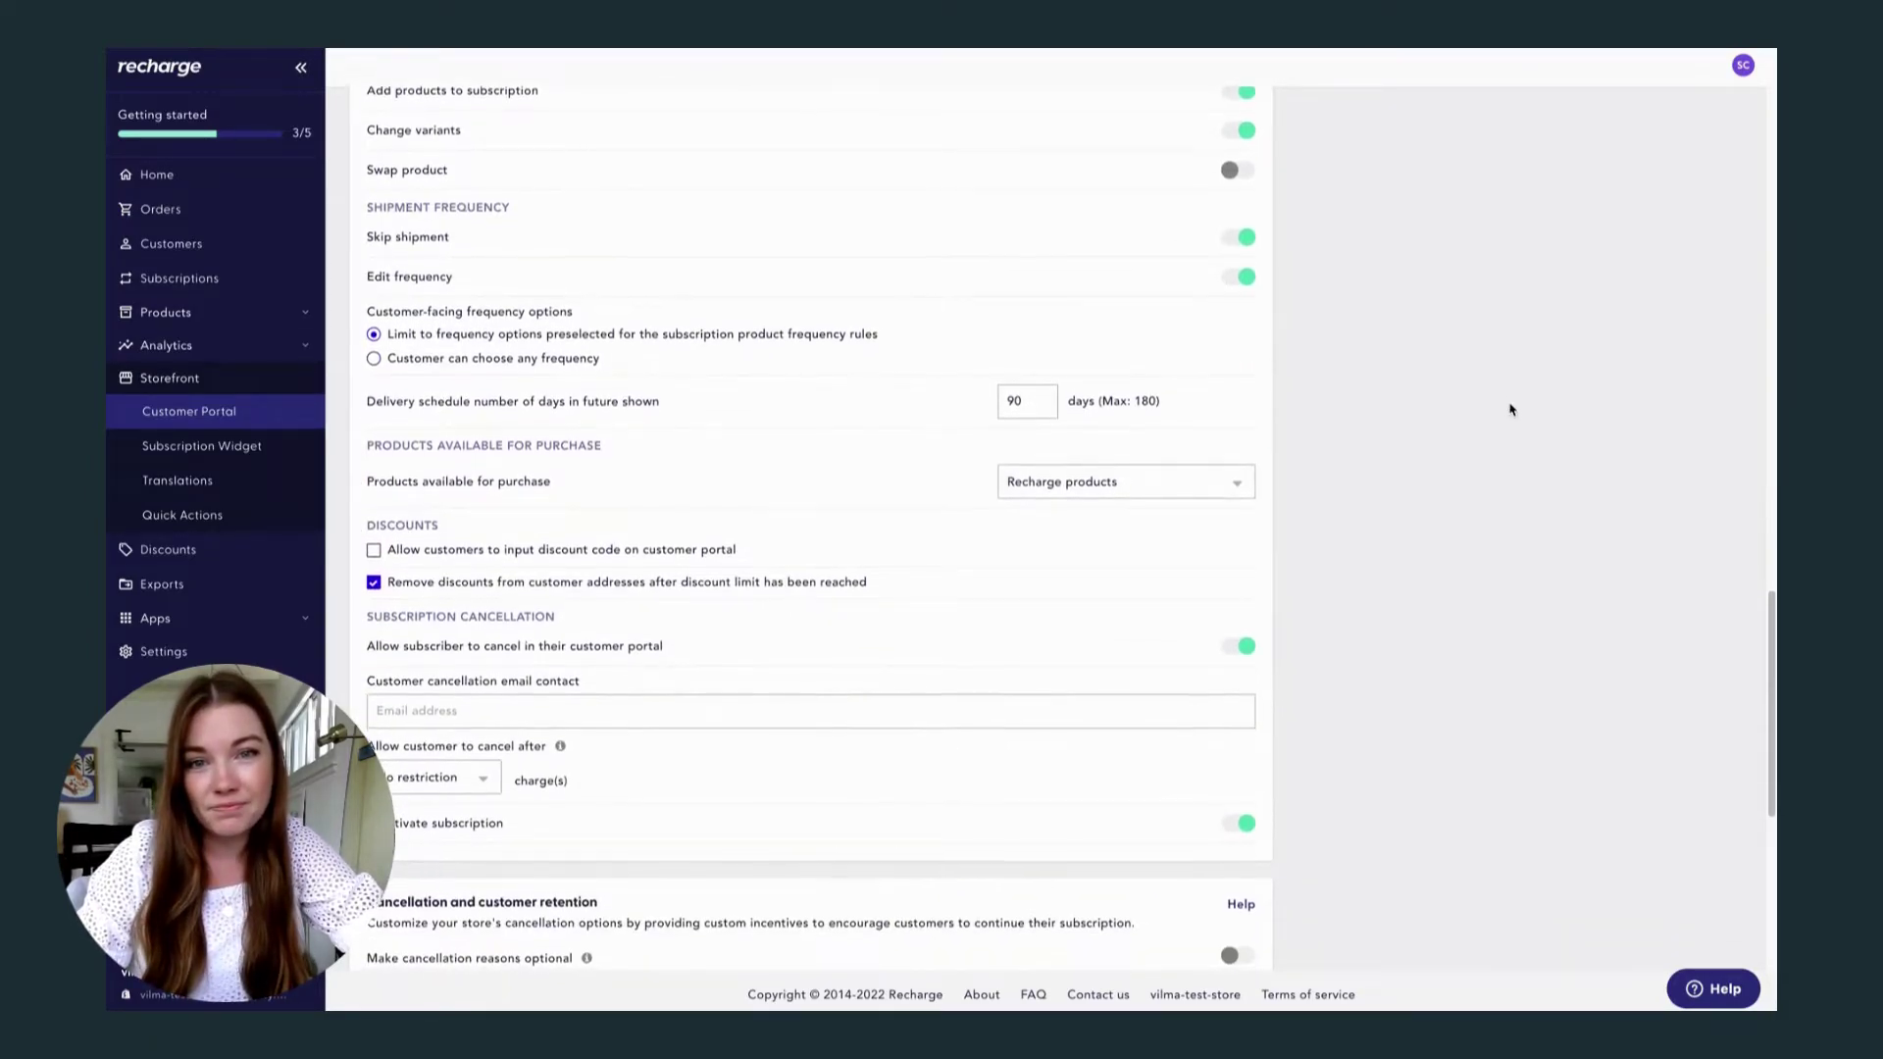
pyautogui.scroll(-1, 1510, 409)
pyautogui.scroll(-3, 1510, 409)
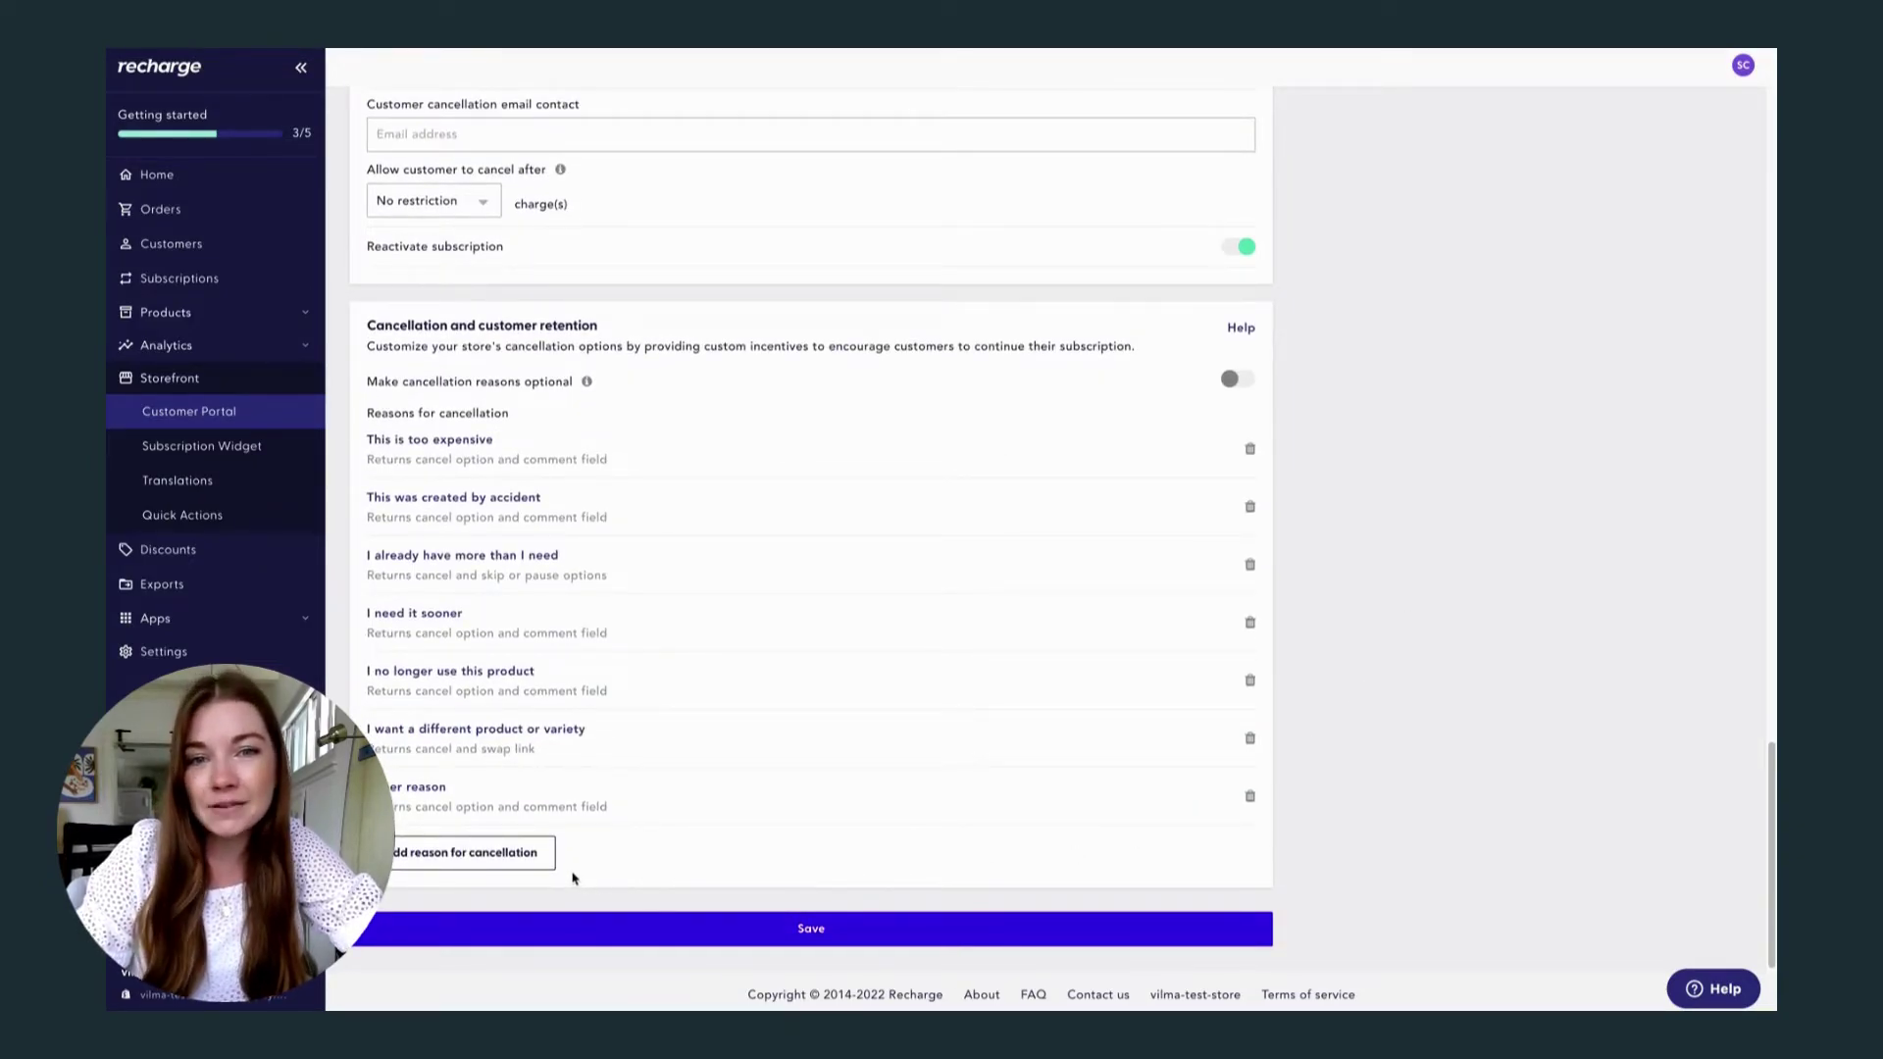
pyautogui.click(517, 867)
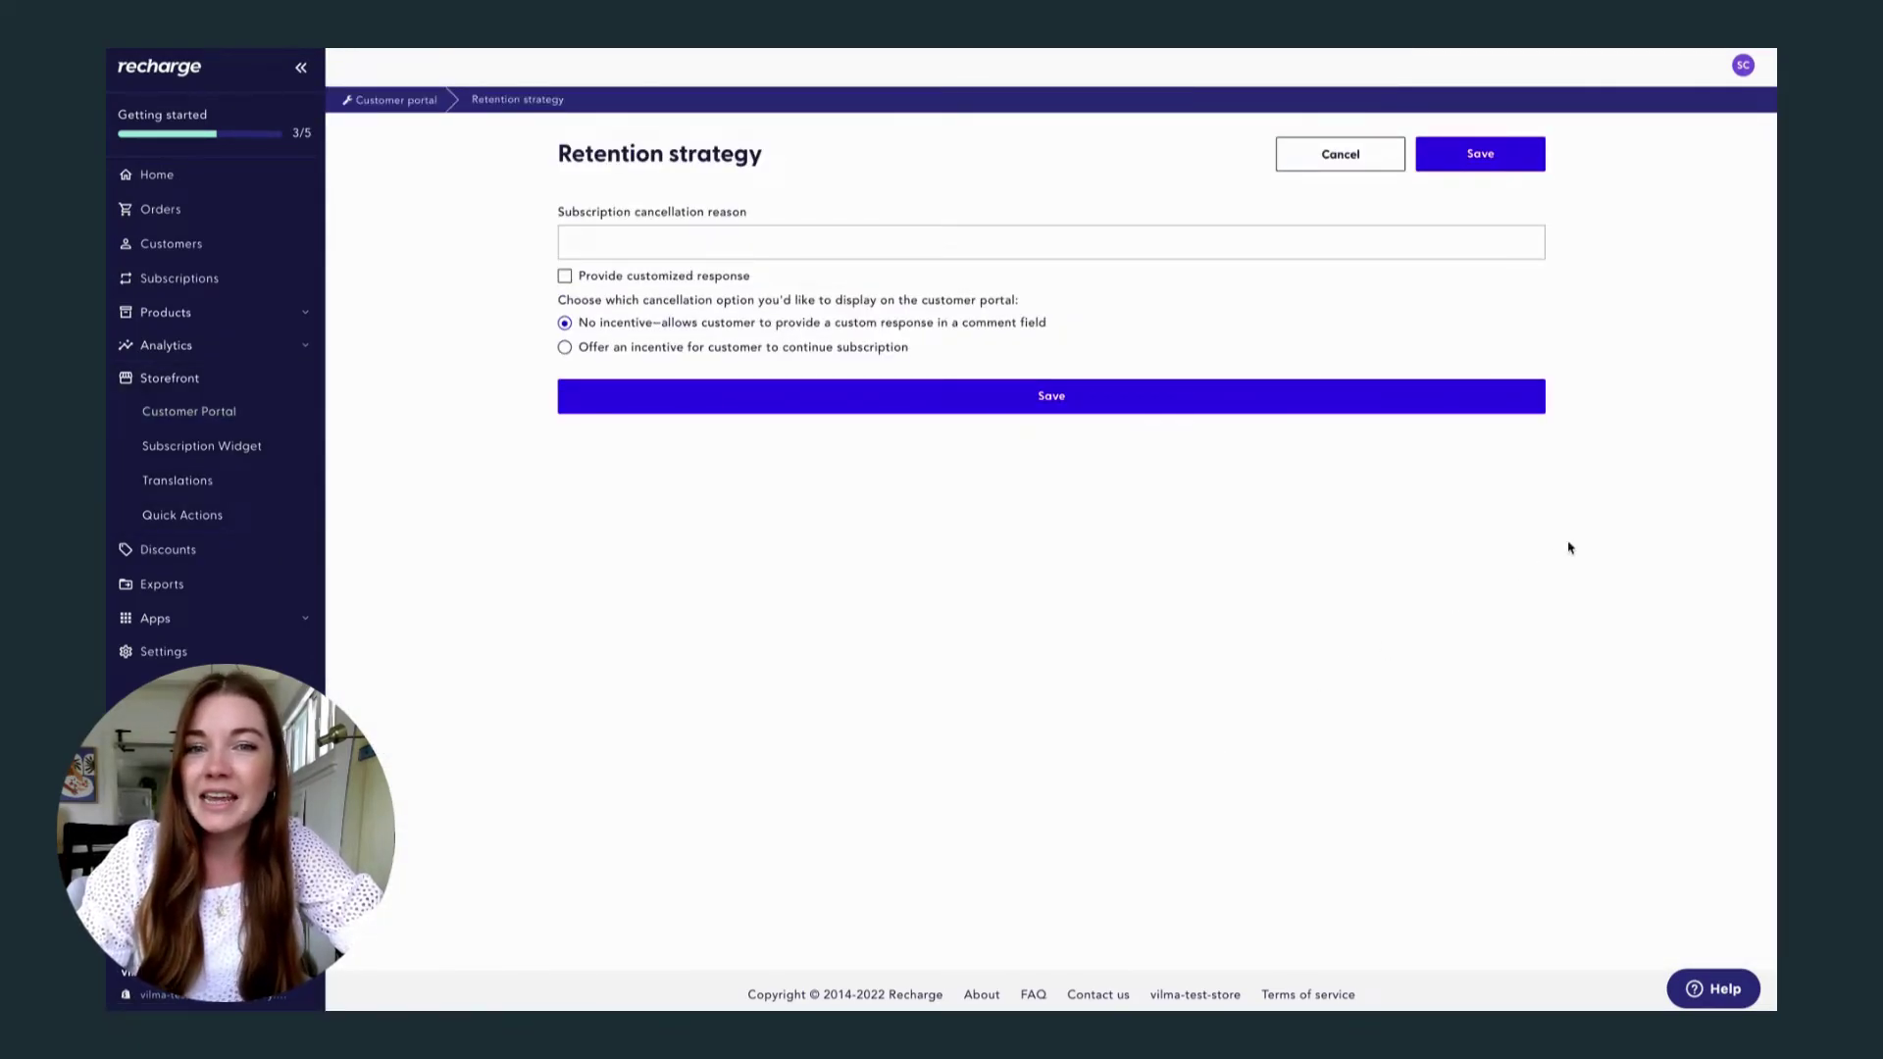
pyautogui.click(1356, 167)
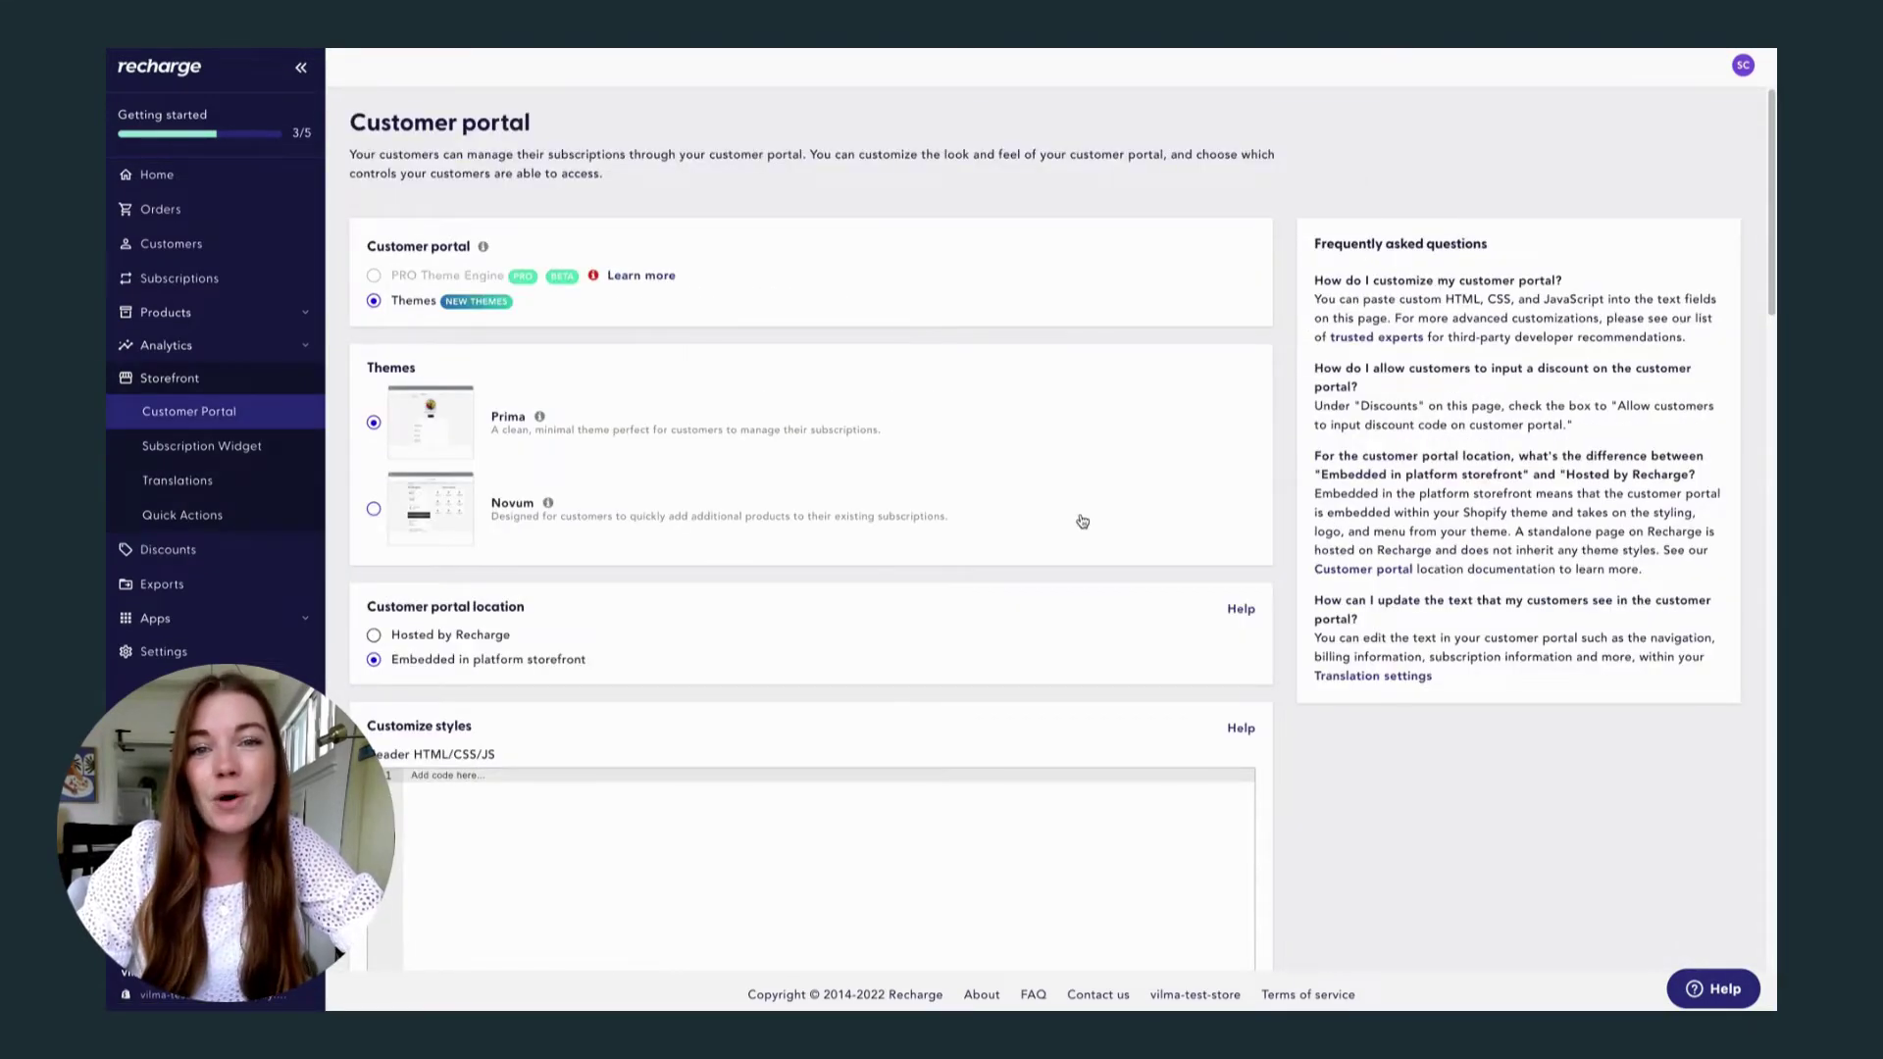
# - Open the help article for the customer portal's Customize styles section and return to the article's beginning
pyautogui.scroll(-6, 1078, 510)
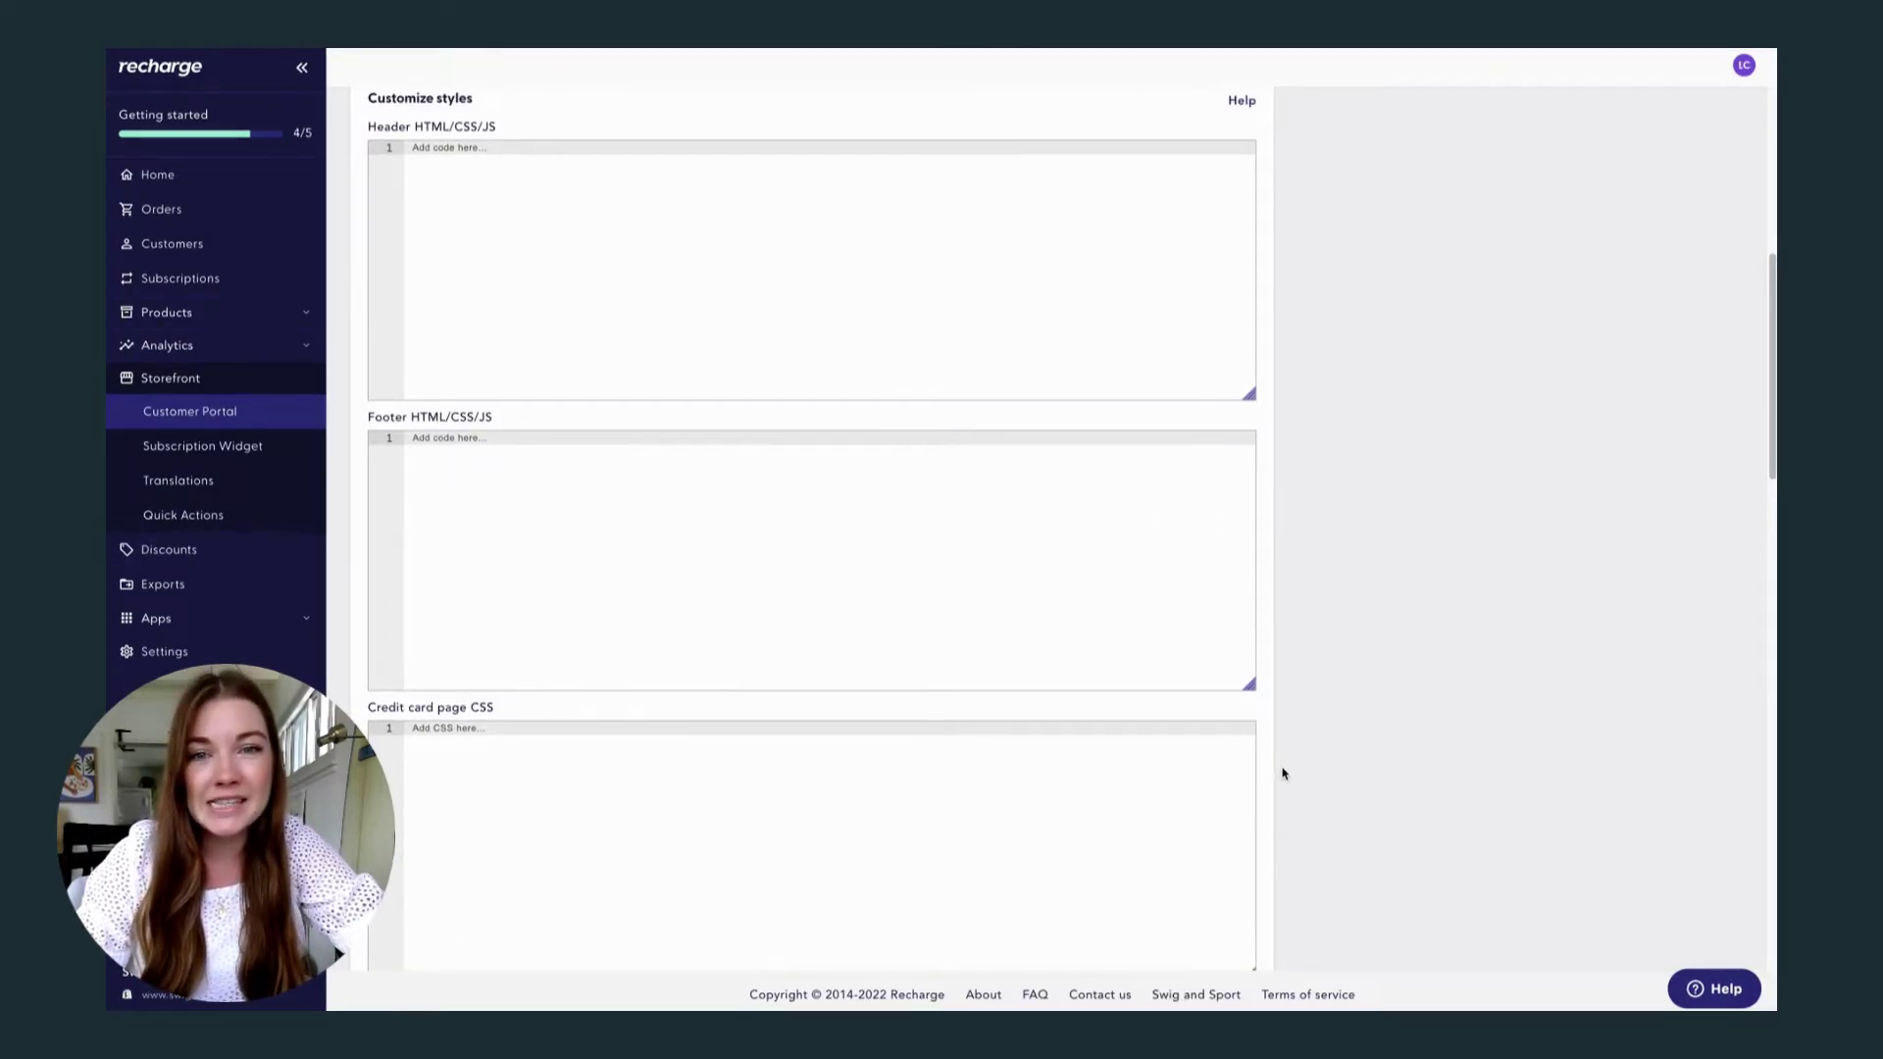
pyautogui.click(1243, 102)
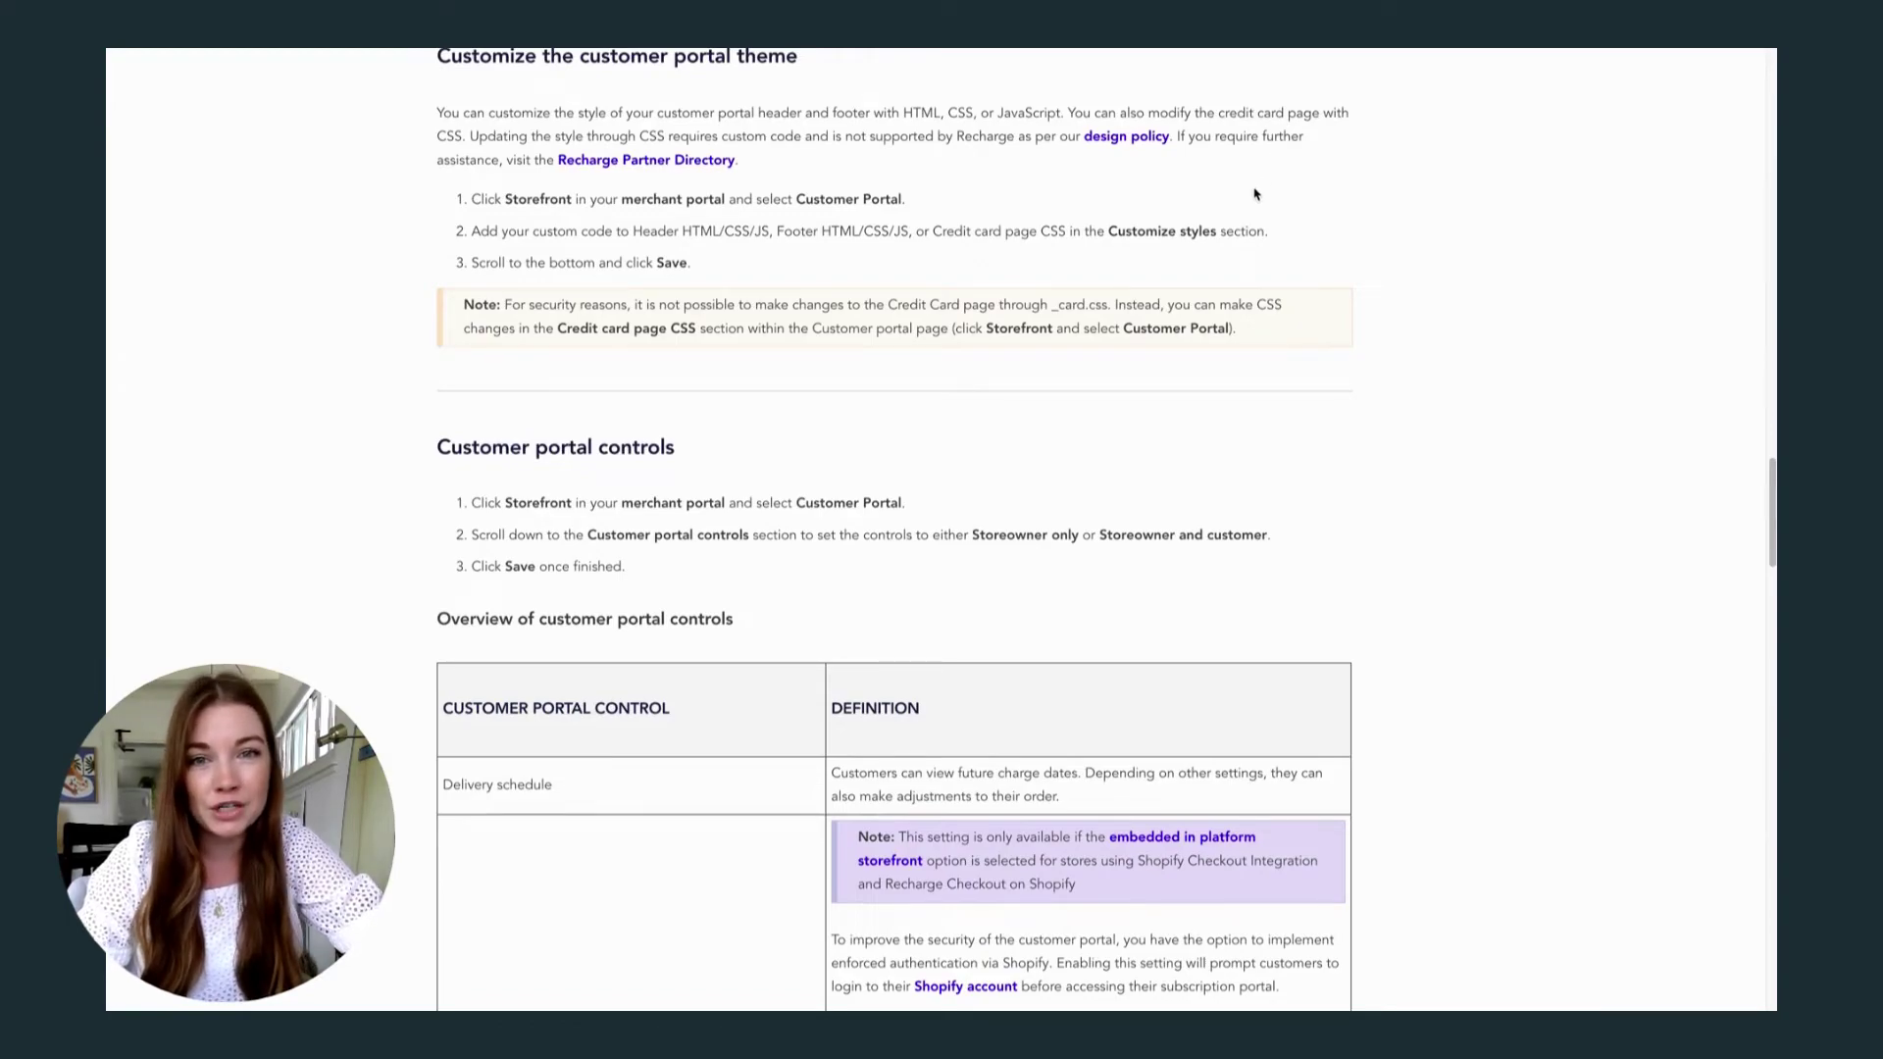
pyautogui.scroll(20, 1059, 204)
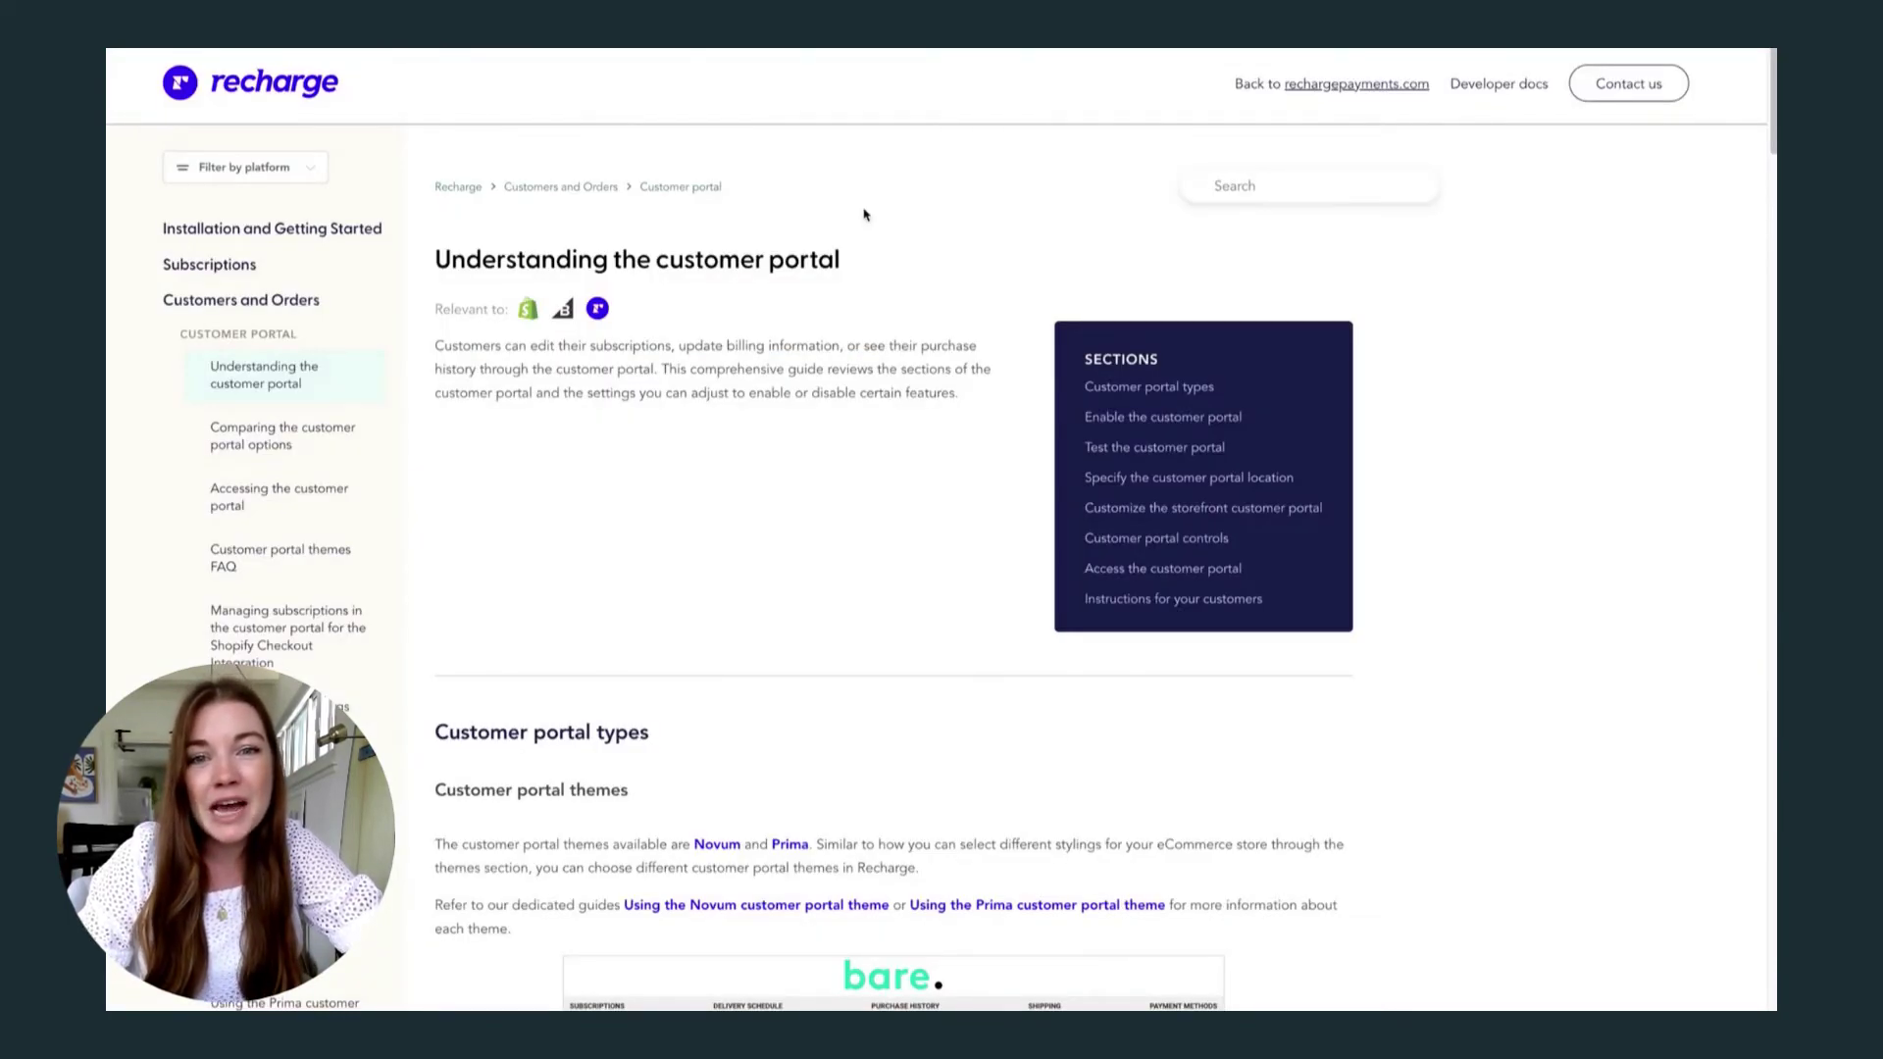